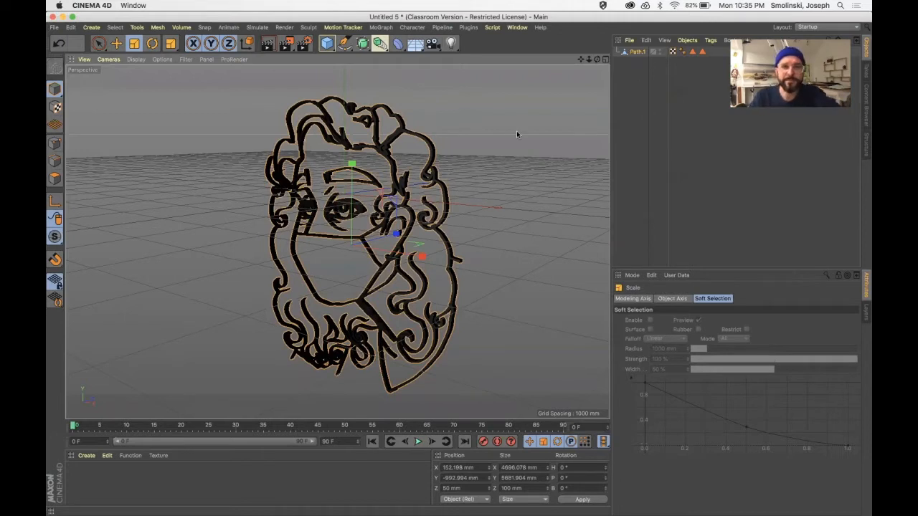
Orbit around the extruded portrait, then switch to Safari to view the CV-ArtSmart: Download and Install page.
{"action": "left_click_drag", "start_coordinate": [597, 59], "coordinate": [554, 82]}
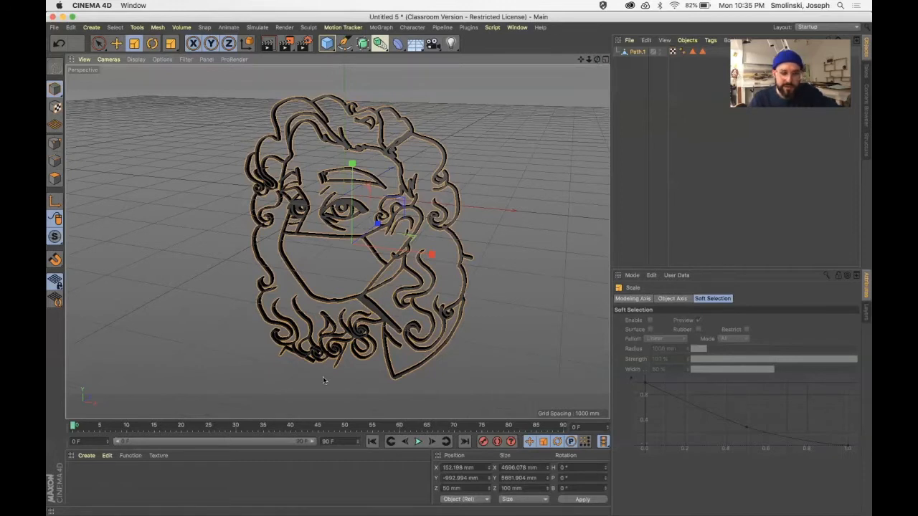
{"action": "mouse_move", "coordinate": [215, 511]}
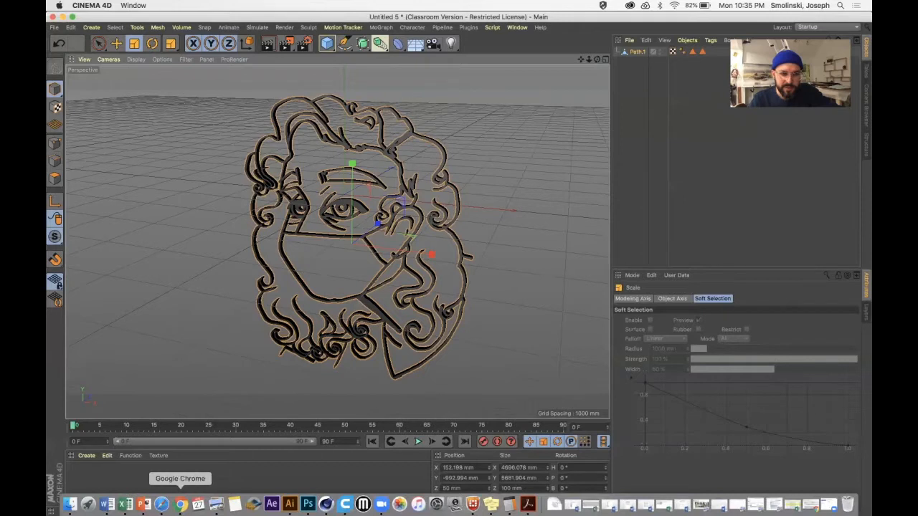
{"action": "left_click", "coordinate": [160, 504]}
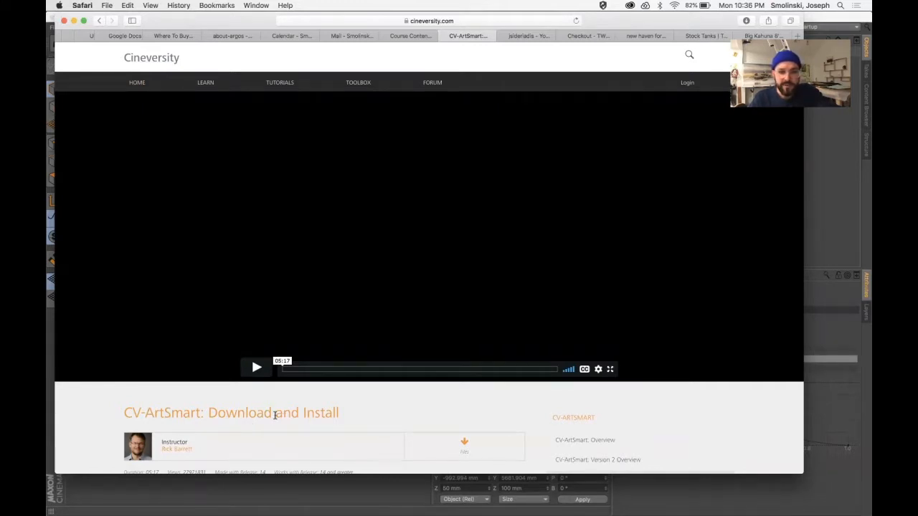
Switch to Finder, open the MAXON folder in Applications and expand the Cinema 4D R20 folder.
{"action": "mouse_move", "coordinate": [235, 506]}
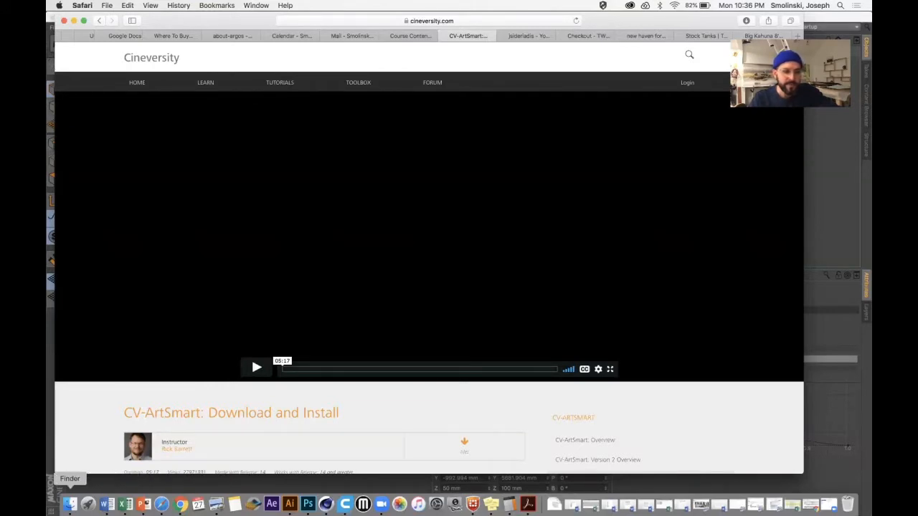
{"action": "left_click", "coordinate": [69, 504]}
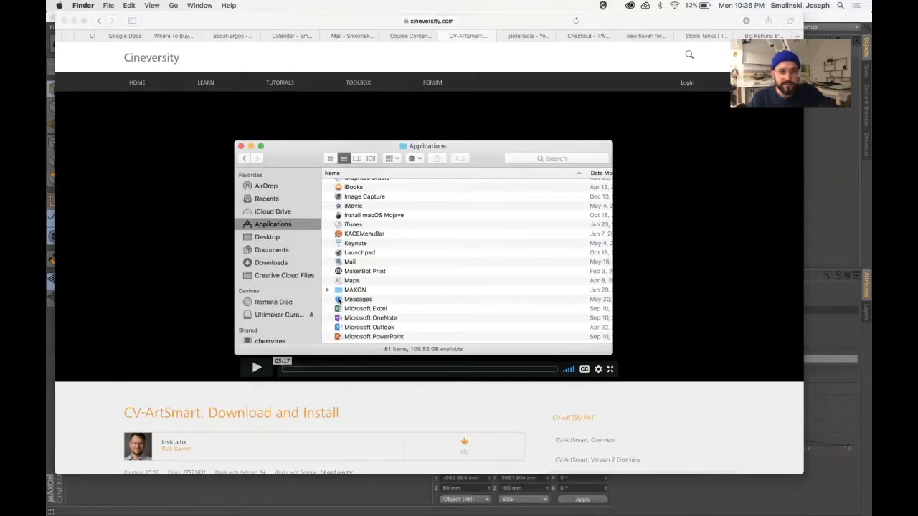
{"action": "double_click", "coordinate": [355, 290]}
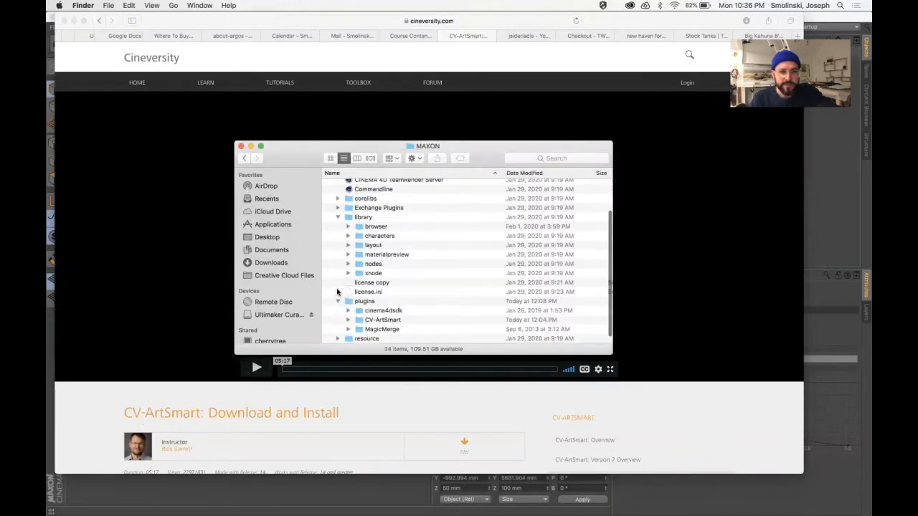
{"action": "scroll", "coordinate": [371, 261], "scroll_direction": "up", "scroll_amount": 5}
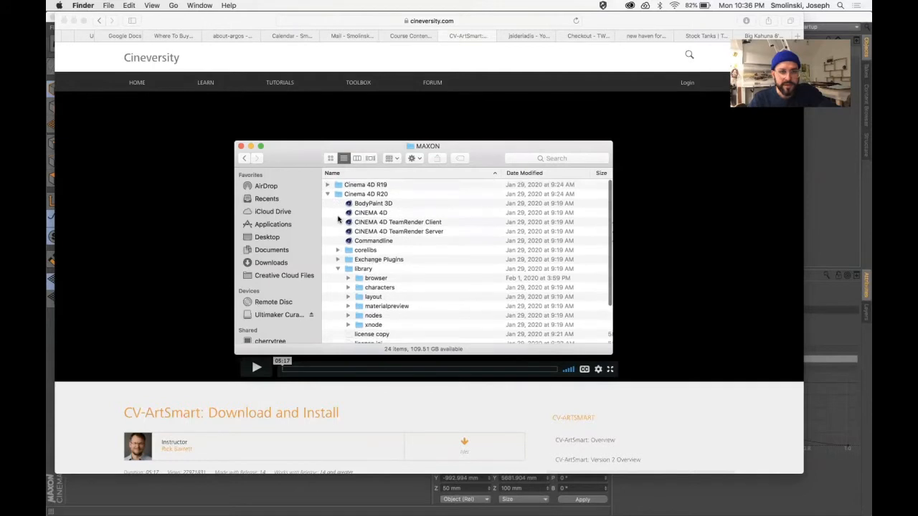
{"action": "left_click", "coordinate": [326, 194]}
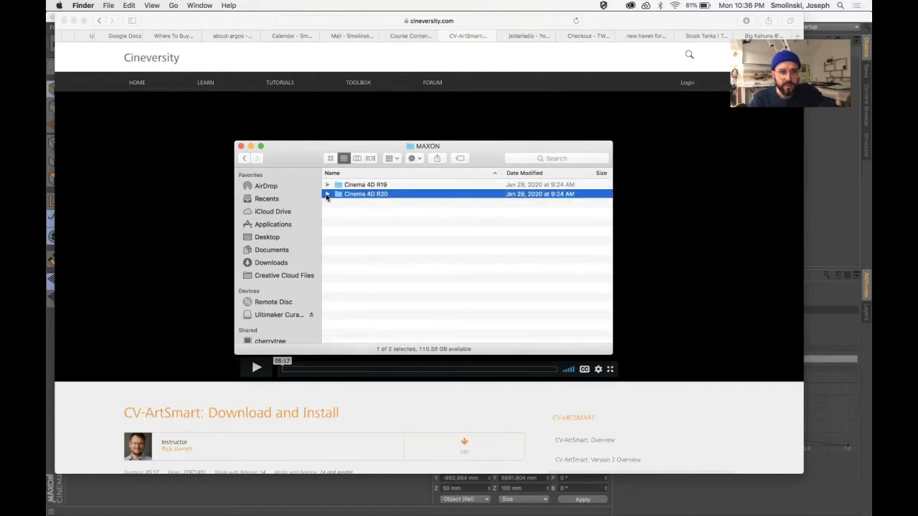
{"action": "left_click", "coordinate": [327, 195]}
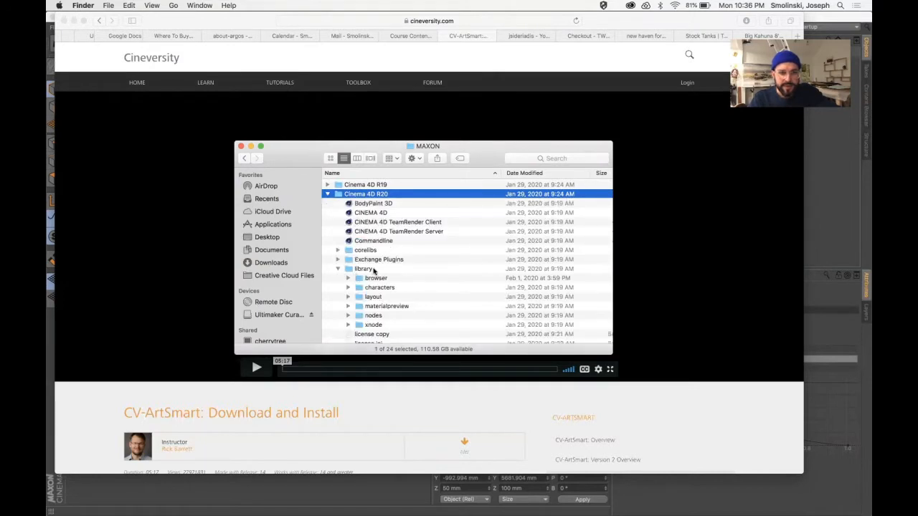
Collapse the library folder, locate the CV-ArtSmart folder inside the plugins folder, and return to Cinema 4D.
{"action": "scroll", "coordinate": [373, 270], "scroll_direction": "down", "scroll_amount": 3}
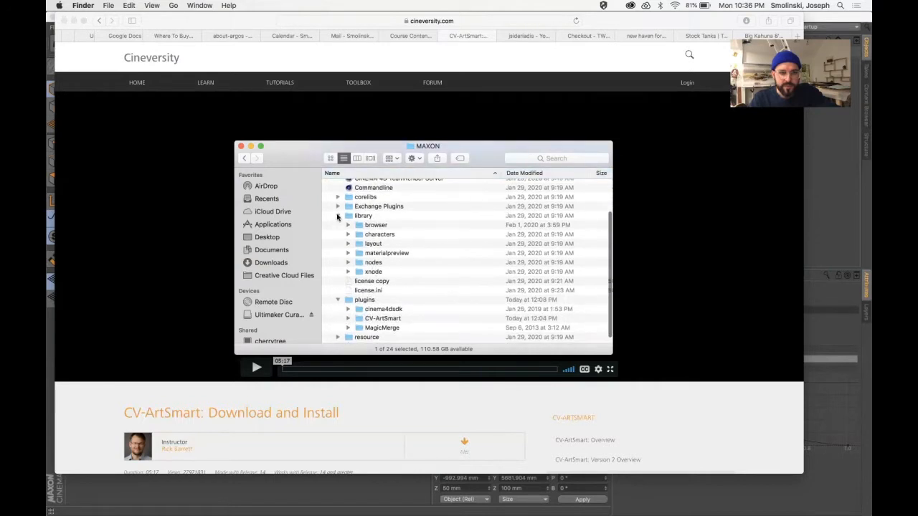
{"action": "left_click", "coordinate": [338, 216]}
{"action": "left_click", "coordinate": [338, 296]}
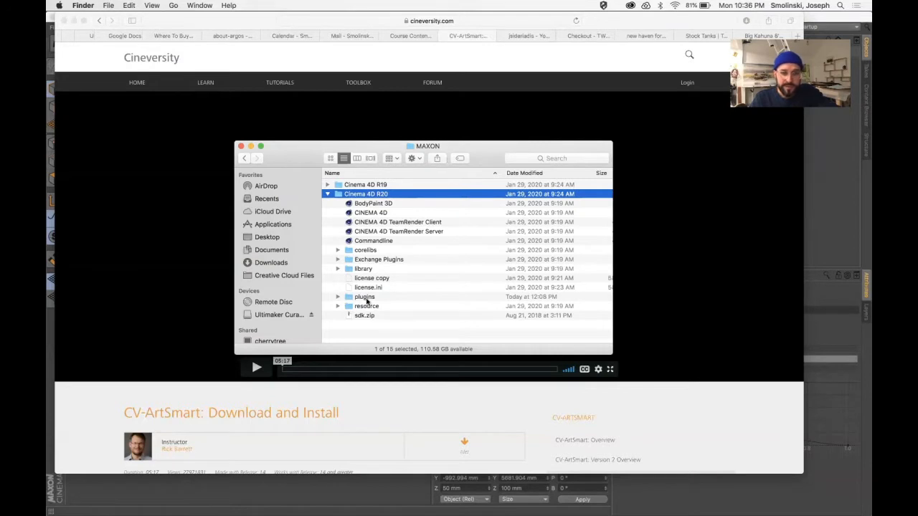
{"action": "left_click", "coordinate": [337, 298]}
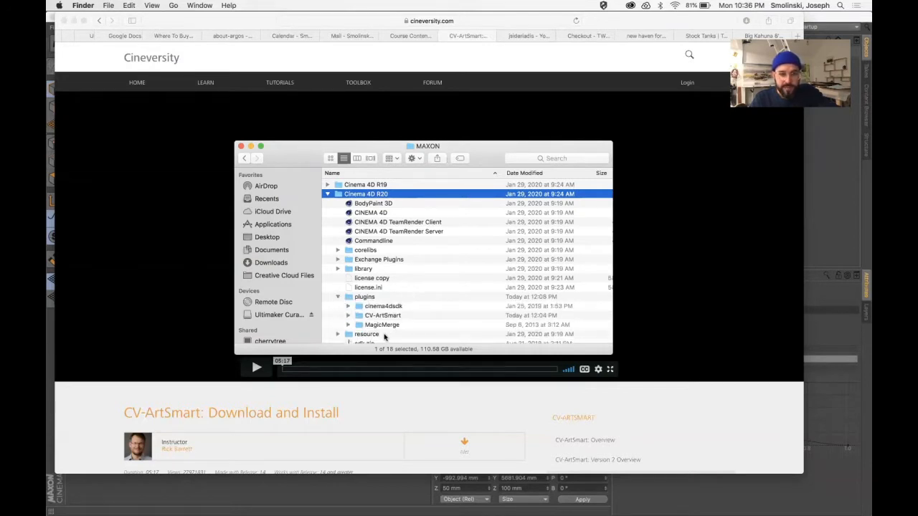
{"action": "scroll", "coordinate": [373, 305], "scroll_direction": "down", "scroll_amount": 1}
{"action": "left_click", "coordinate": [361, 312]}
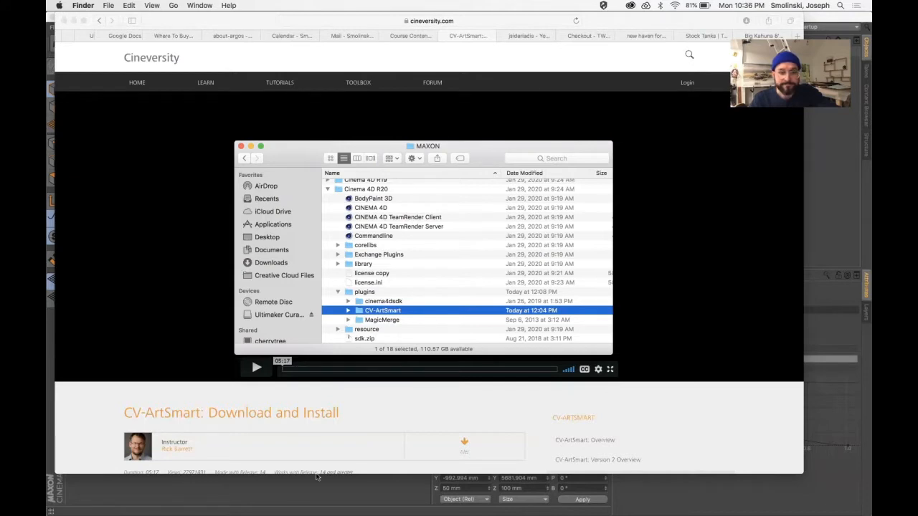
{"action": "left_click", "coordinate": [375, 497]}
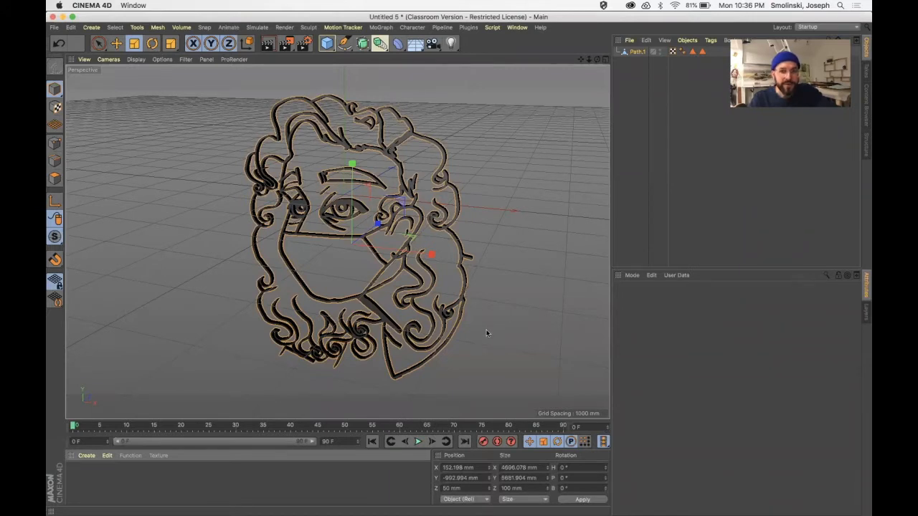
Switch to Adobe Illustrator and create a new portrait document from the Letter preset, 612 x 792 pt.
{"action": "mouse_move", "coordinate": [345, 505]}
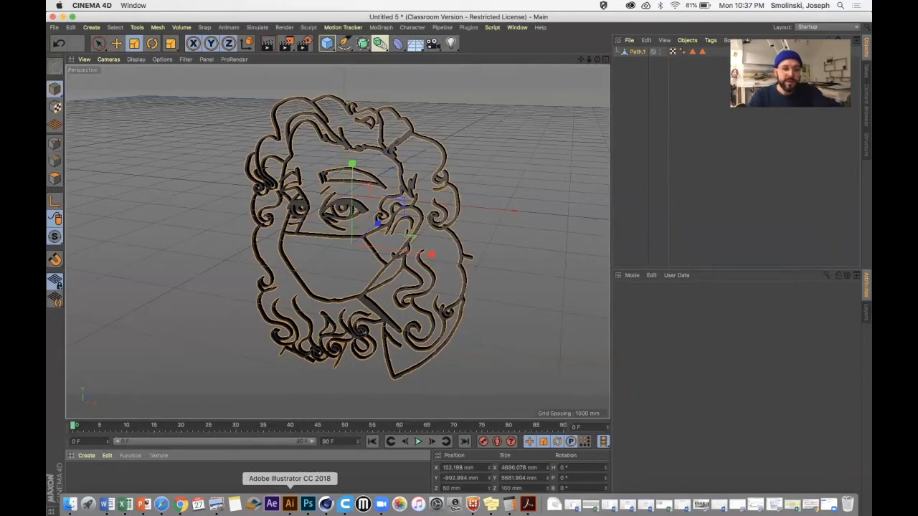
{"action": "left_click", "coordinate": [290, 504]}
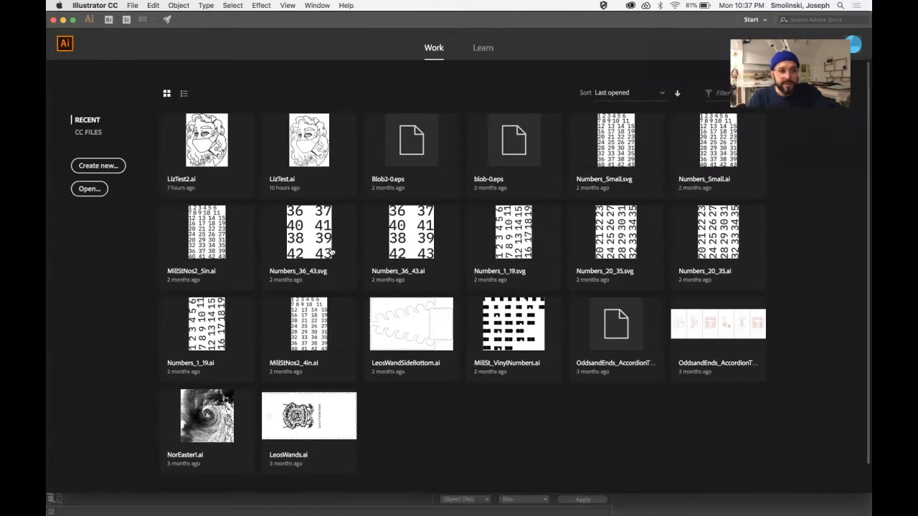
{"action": "left_click", "coordinate": [107, 167]}
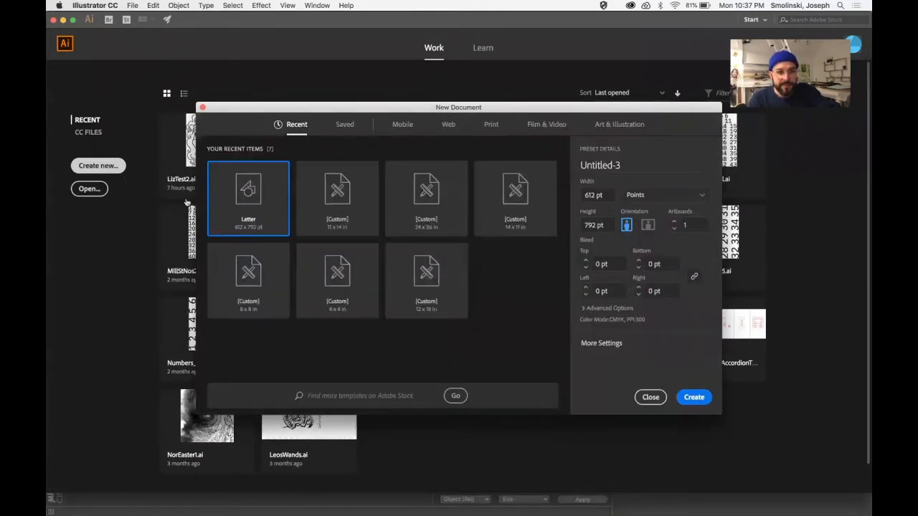
{"action": "left_click", "coordinate": [695, 397]}
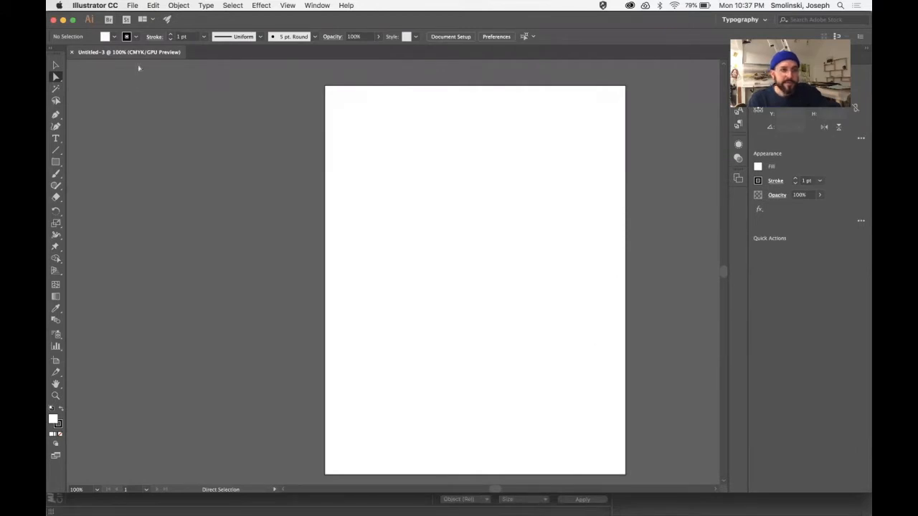
Place thumbnail_Untitled_Artwork.png in the document at the artboard's upper-left corner.
{"action": "left_click", "coordinate": [133, 6]}
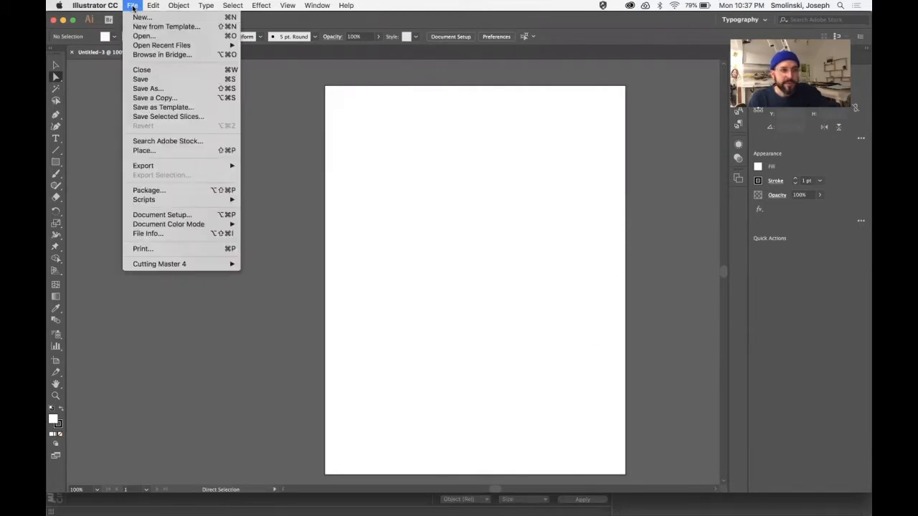
{"action": "left_click", "coordinate": [145, 150]}
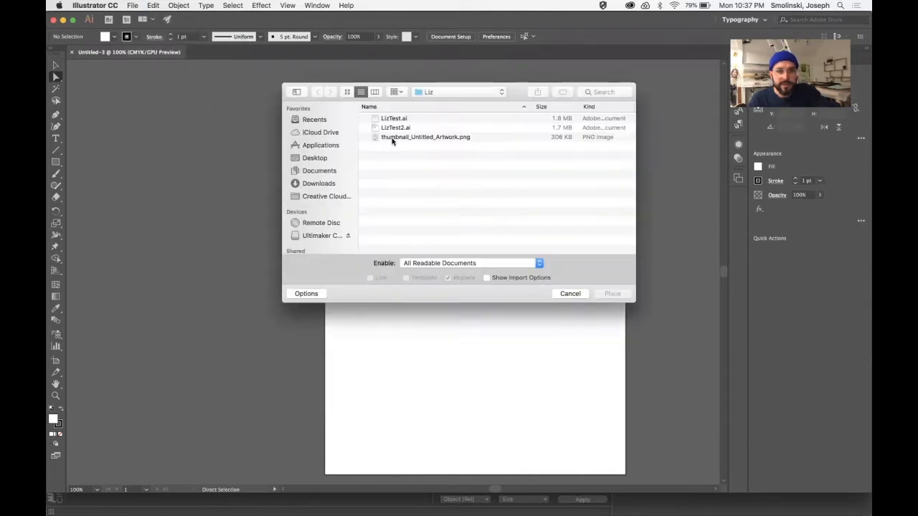
{"action": "left_click", "coordinate": [392, 138]}
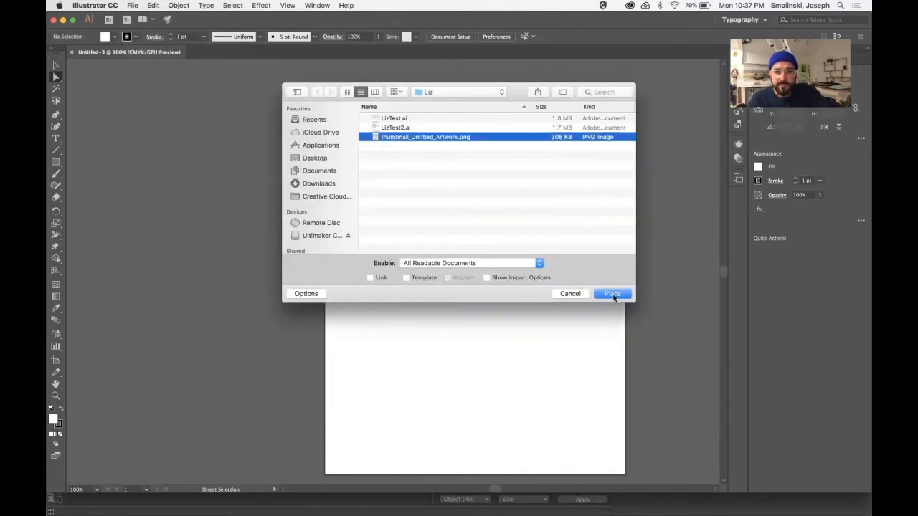
{"action": "left_click", "coordinate": [613, 294]}
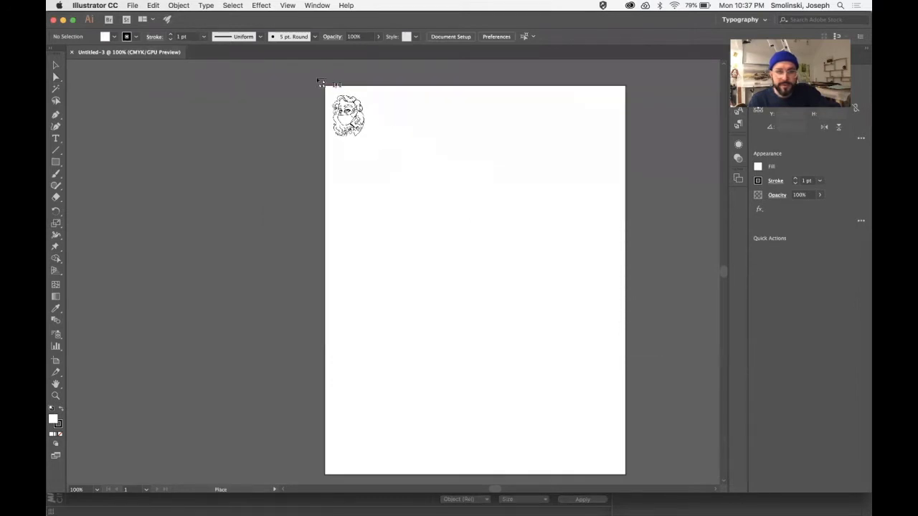
{"action": "left_click", "coordinate": [328, 88]}
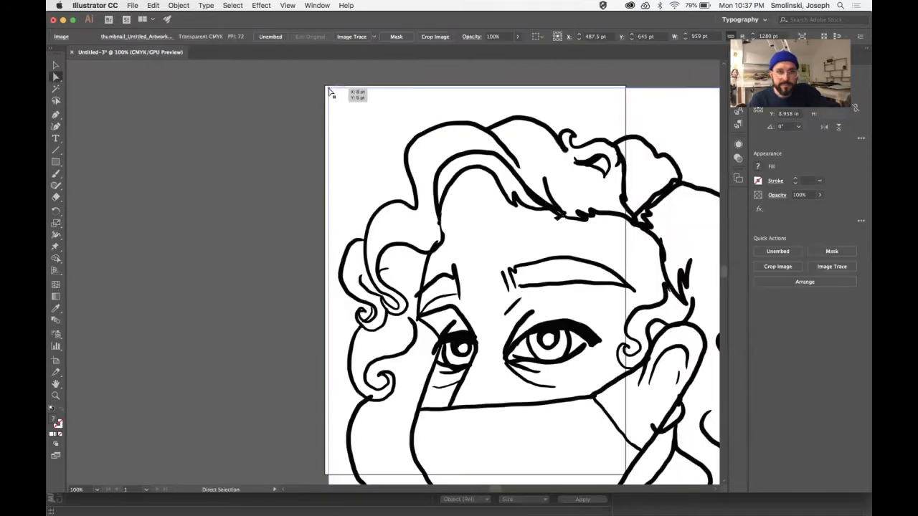
Scale the placed image uniformly to 50% and move it within the upper part of the artboard.
{"action": "left_click", "coordinate": [178, 6]}
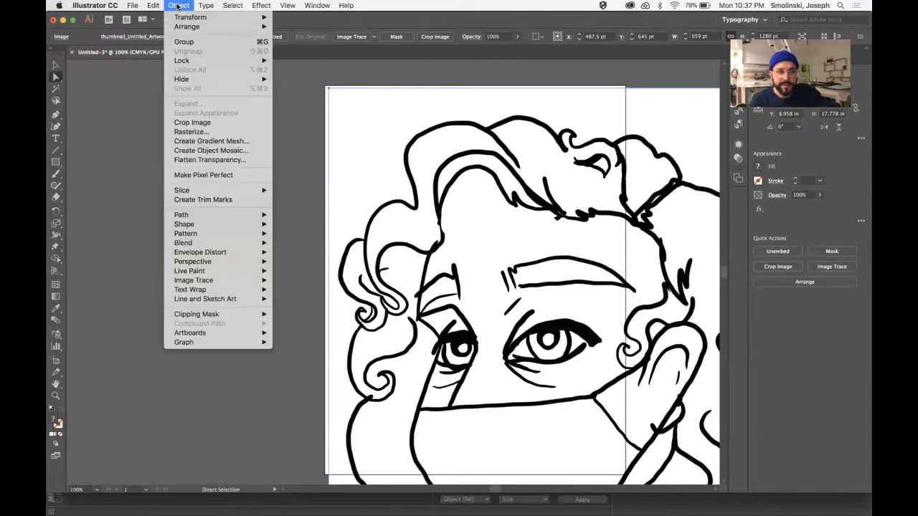
{"action": "mouse_move", "coordinate": [180, 22]}
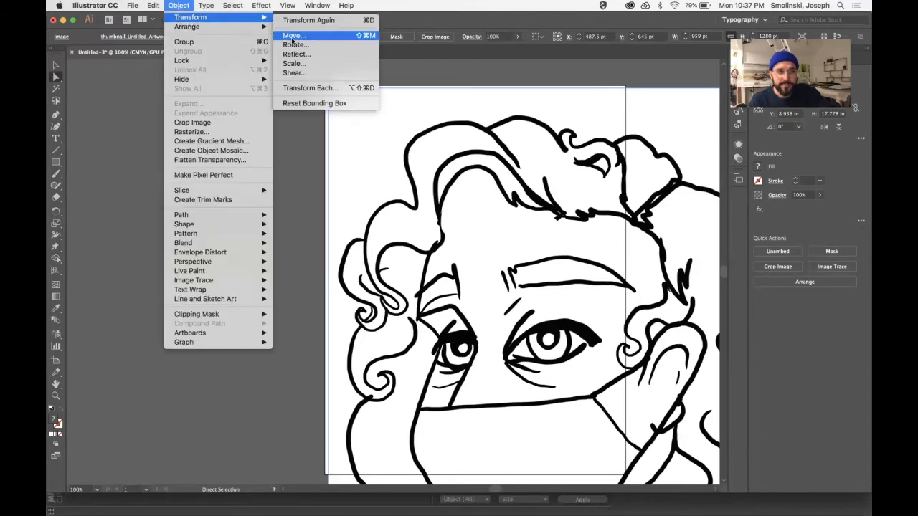
{"action": "left_click", "coordinate": [294, 63]}
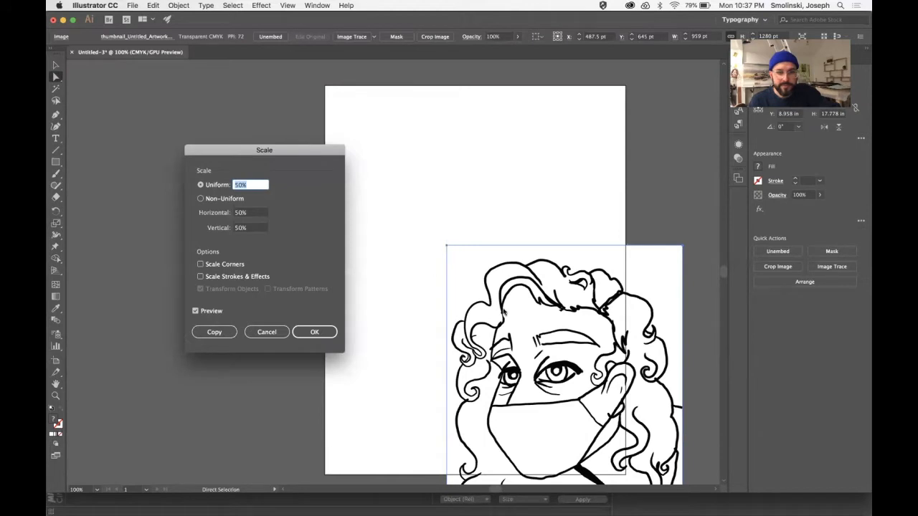
{"action": "left_click", "coordinate": [312, 332]}
{"action": "left_click_drag", "start_coordinate": [563, 346], "coordinate": [447, 203]}
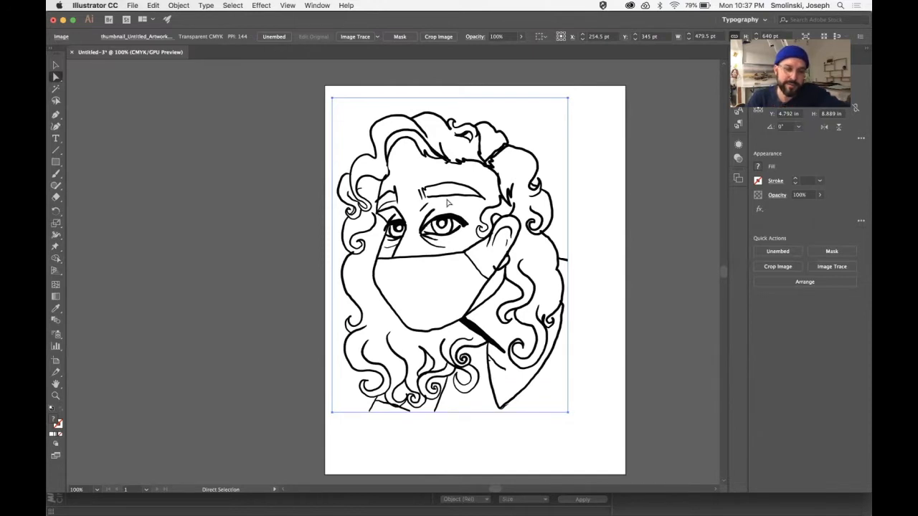
Convert the placed portrait to vector paths with Image Trace Make and Expand, and deselect the result.
{"action": "left_click", "coordinate": [178, 6]}
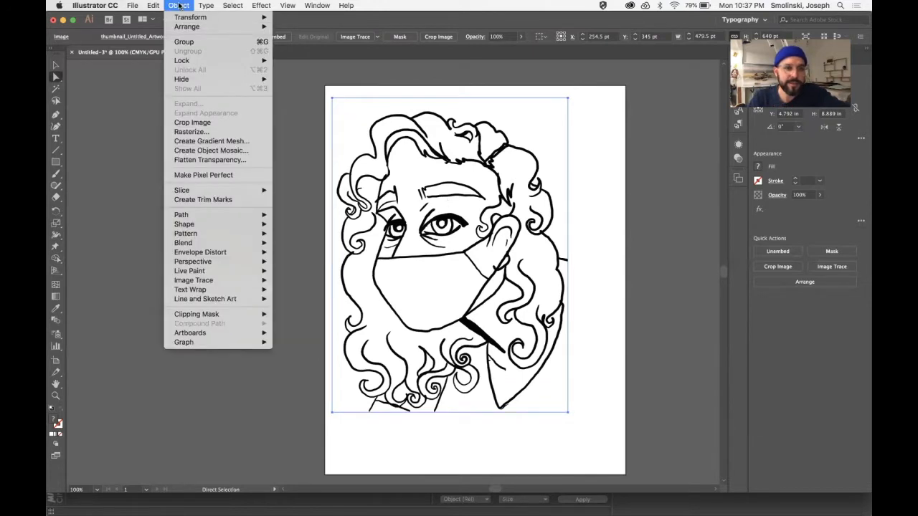
{"action": "mouse_move", "coordinate": [187, 283]}
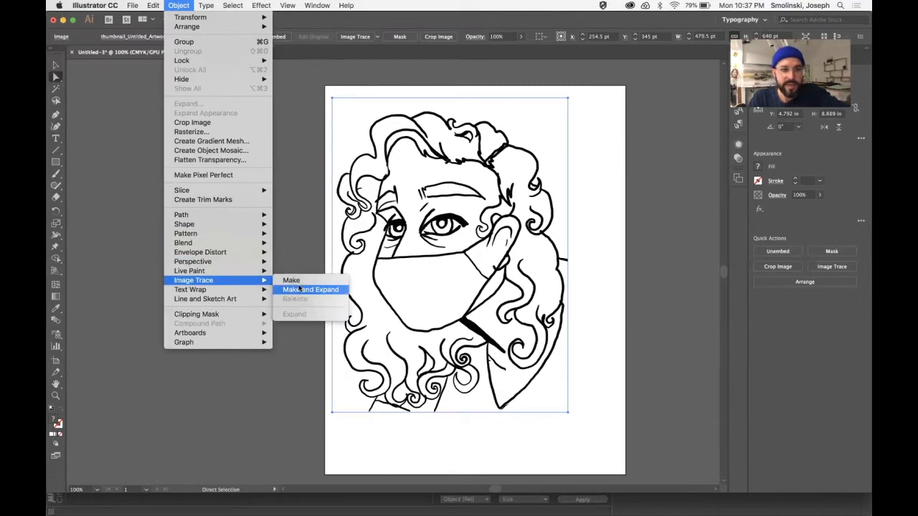
{"action": "left_click", "coordinate": [301, 289]}
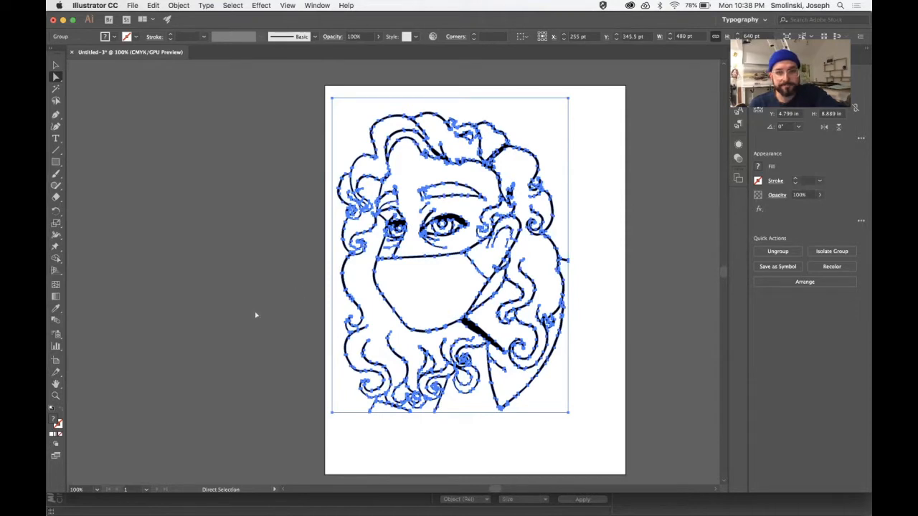
{"action": "left_click", "coordinate": [586, 293]}
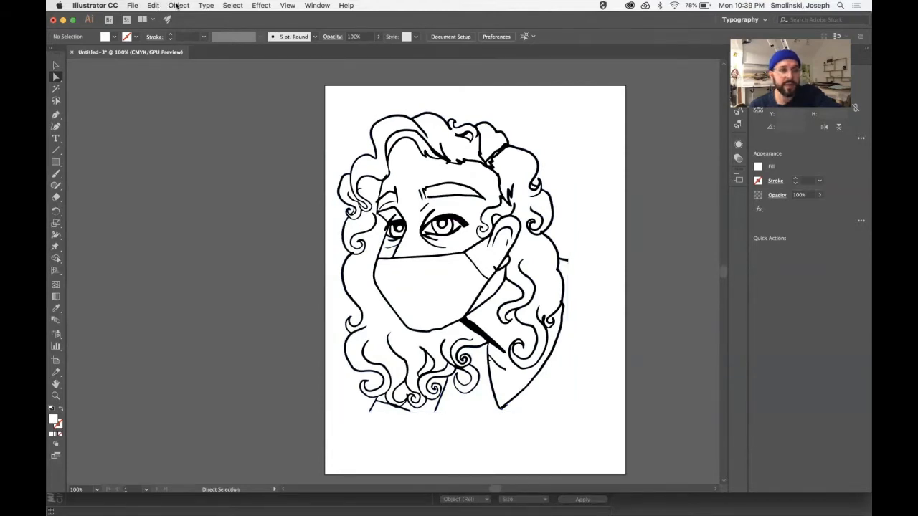
{"action": "left_click", "coordinate": [178, 5]}
{"action": "mouse_move", "coordinate": [209, 281]}
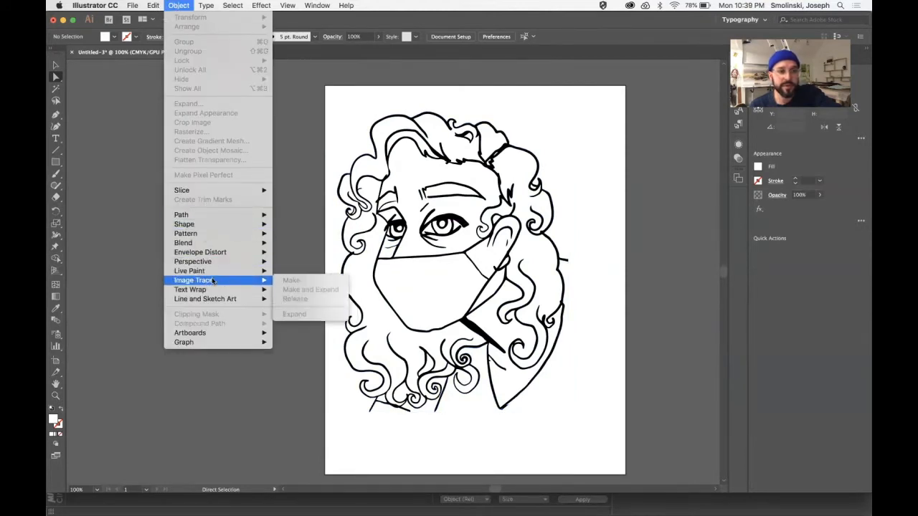
{"action": "left_click", "coordinate": [583, 410]}
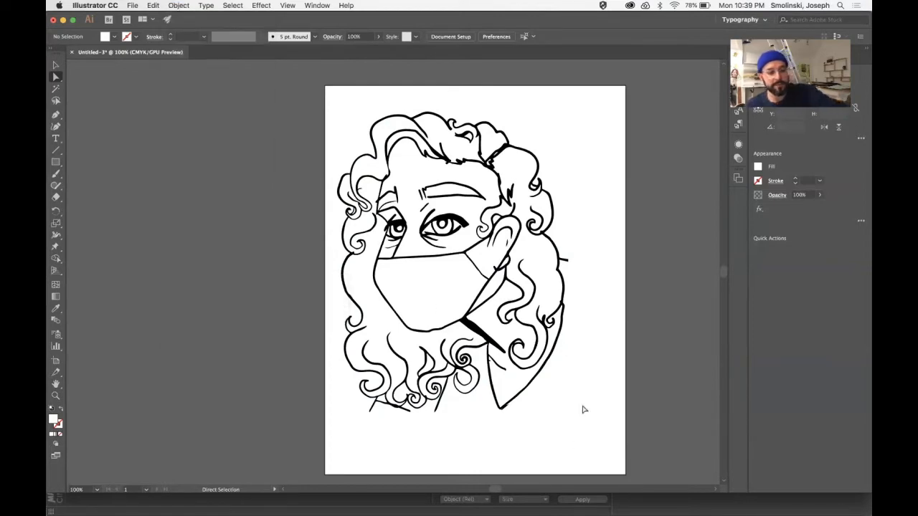
Show the transparency grid behind the traced portrait and activate the Selection tool.
{"action": "key", "text": "super+shift+d"}
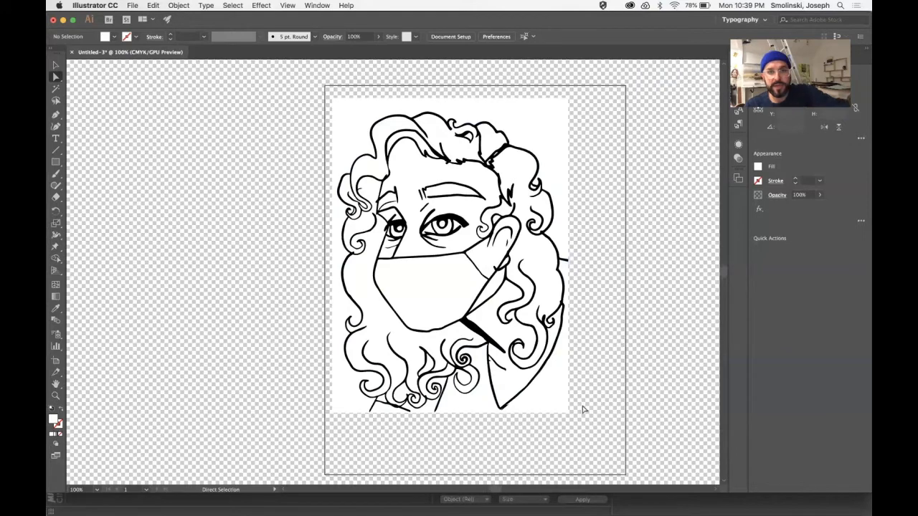
{"action": "left_click", "coordinate": [55, 66]}
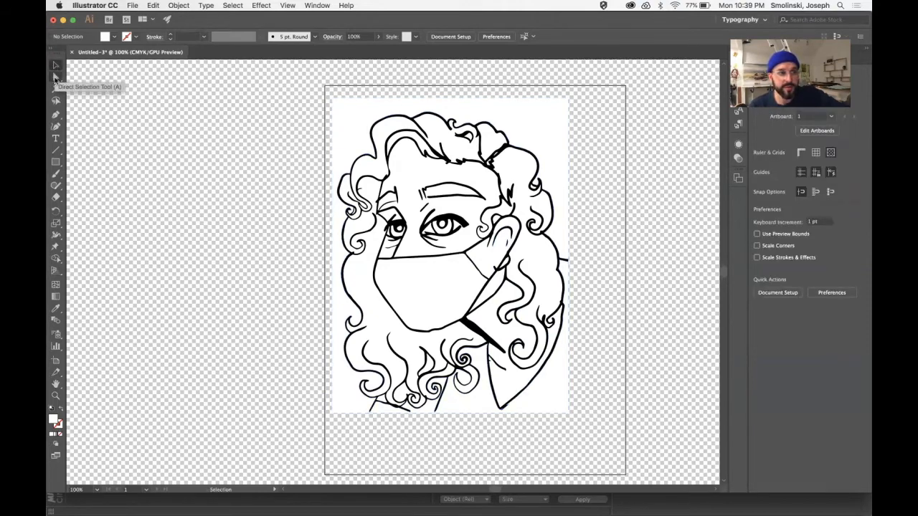
Delete the white background shape surrounding the traced portrait with the Direct Selection tool.
{"action": "left_click", "coordinate": [55, 76]}
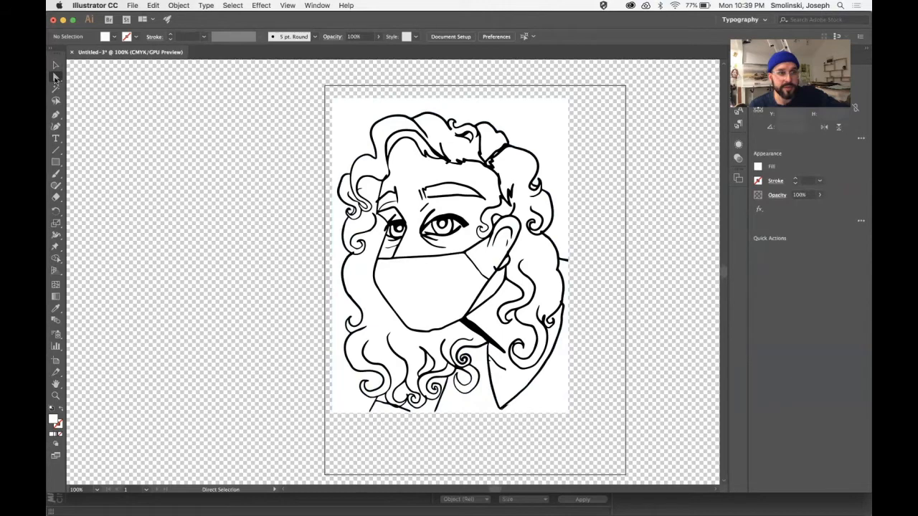
{"action": "left_click", "coordinate": [547, 137]}
{"action": "key", "text": "Delete"}
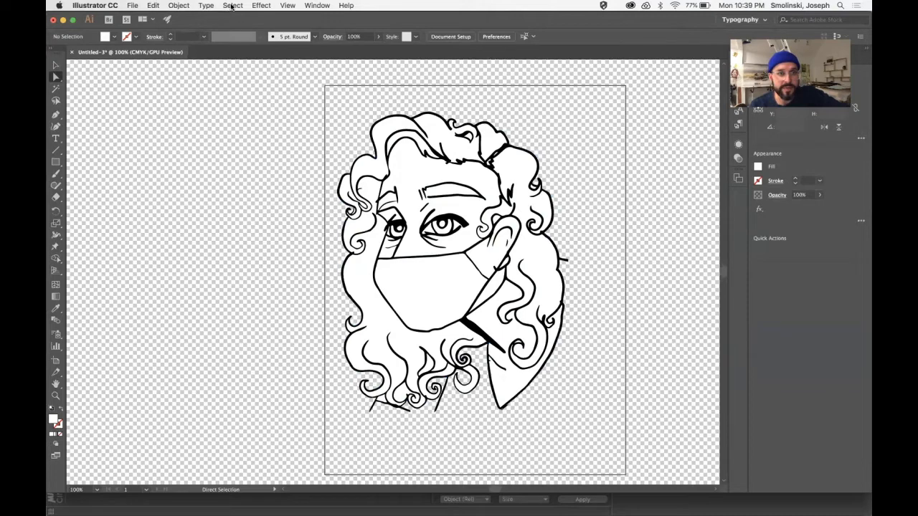
Select all remaining white areas of the portrait by same fill color and delete them.
{"action": "left_click", "coordinate": [232, 6]}
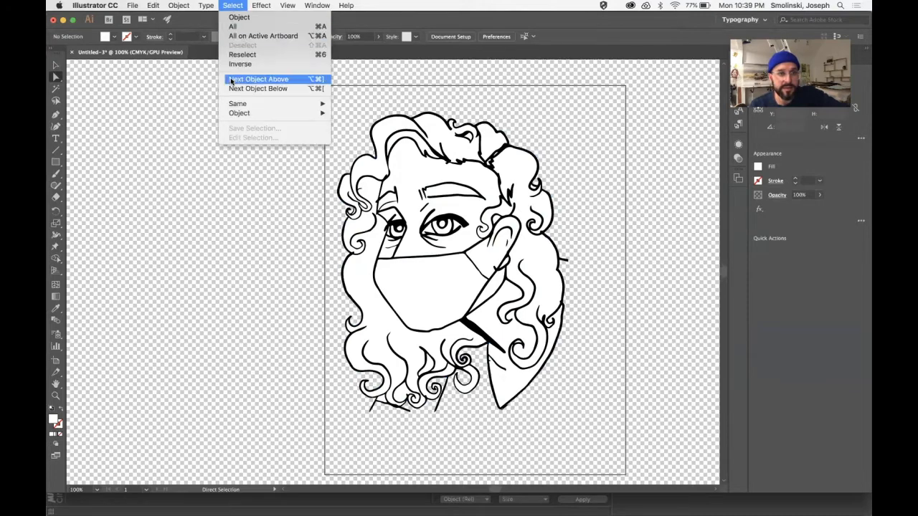
{"action": "mouse_move", "coordinate": [234, 105]}
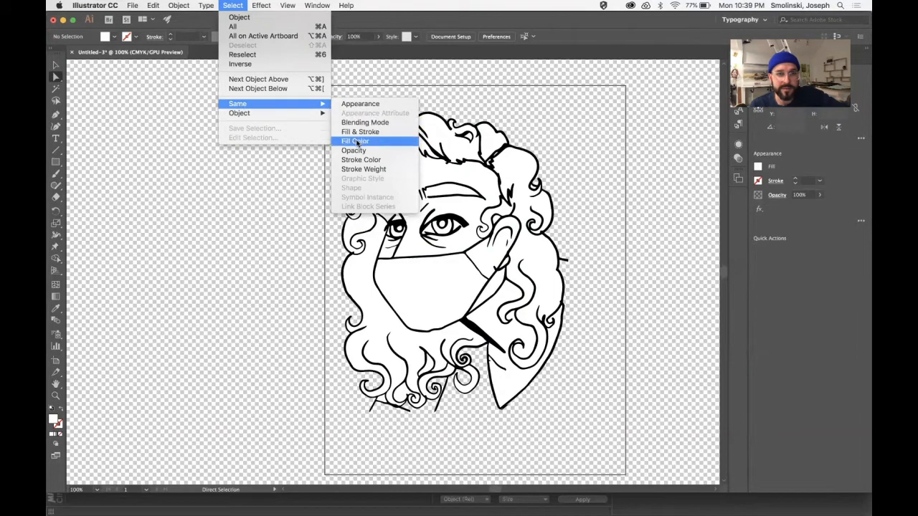
{"action": "left_click", "coordinate": [357, 142]}
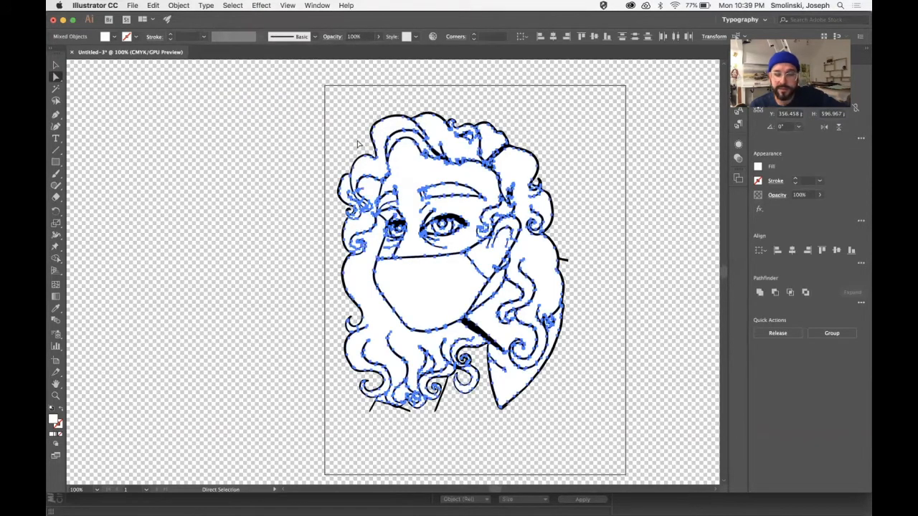
{"action": "left_click", "coordinate": [358, 144]}
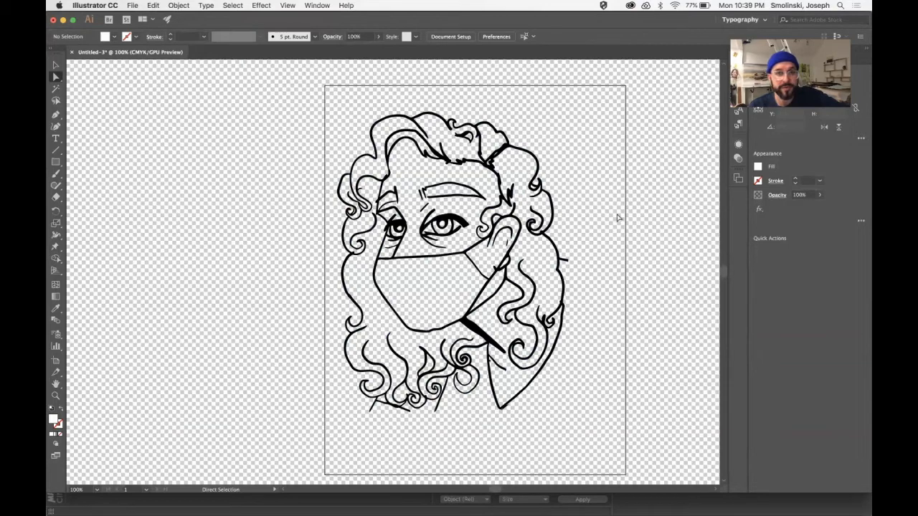
Save the artwork in the Liz folder as LizTest3.ai in Adobe Illustrator format with the Illustrator CC version options.
{"action": "left_click", "coordinate": [133, 6]}
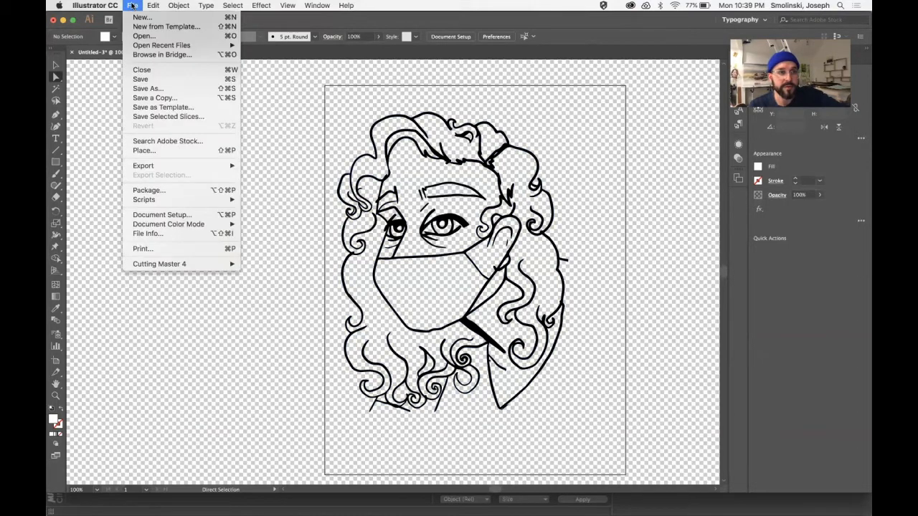
{"action": "left_click", "coordinate": [146, 89]}
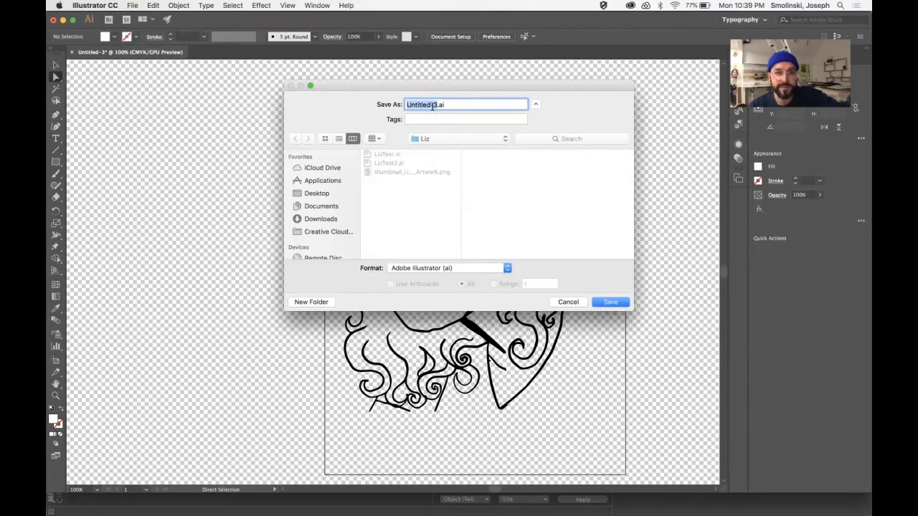
{"action": "type", "text": "LizTest3"}
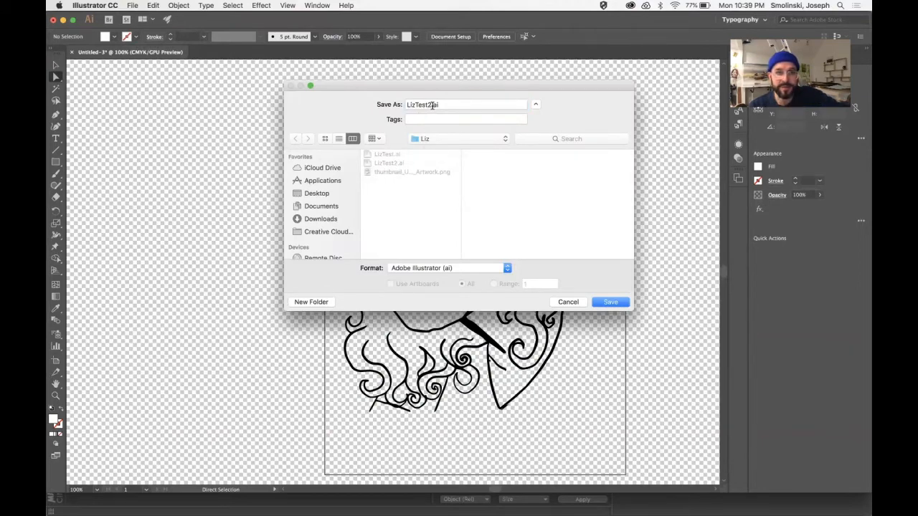
{"action": "left_click", "coordinate": [430, 105]}
{"action": "key", "text": "BackSpace"}
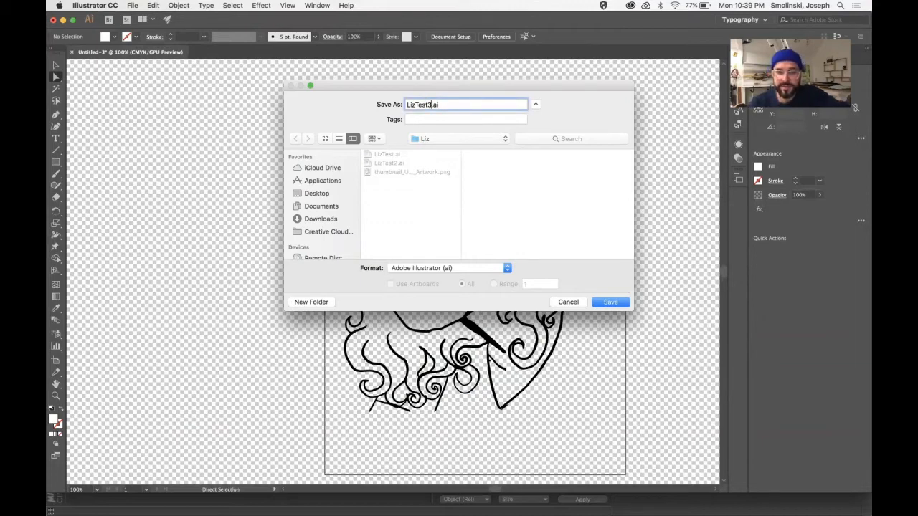
{"action": "key", "text": "Return"}
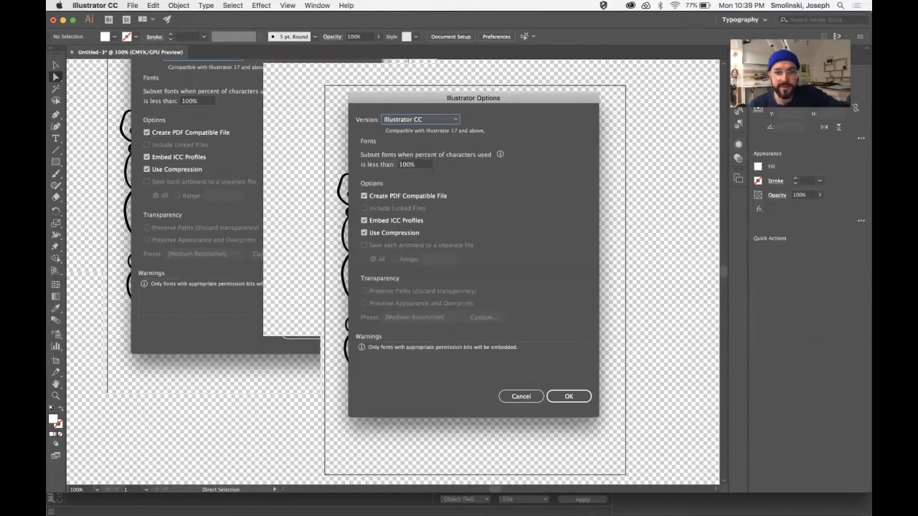
{"action": "left_click", "coordinate": [578, 397]}
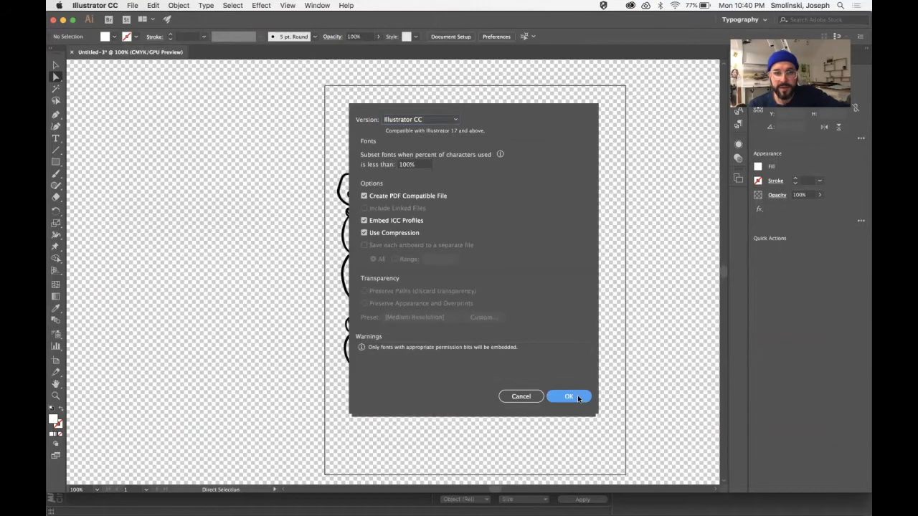
Switch to Cinema 4D, create a new empty project and move its window slightly down.
{"action": "mouse_move", "coordinate": [418, 504]}
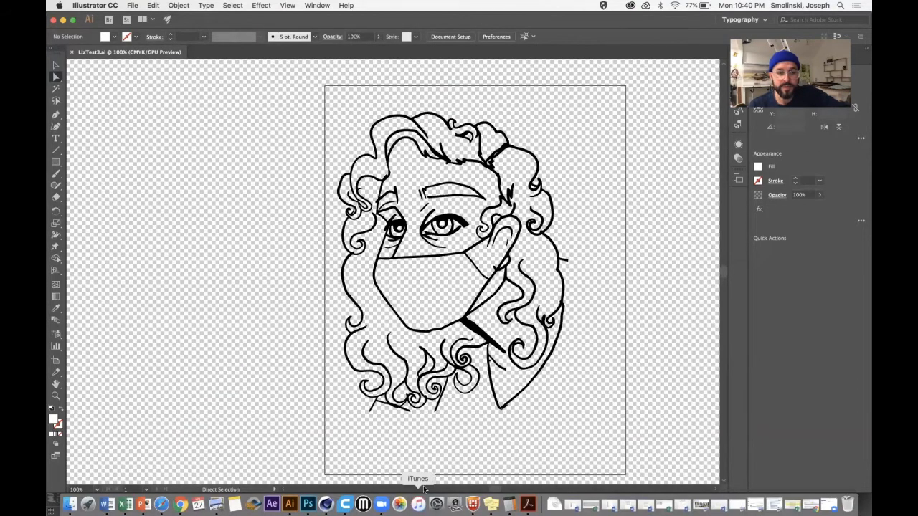
{"action": "left_click", "coordinate": [326, 504]}
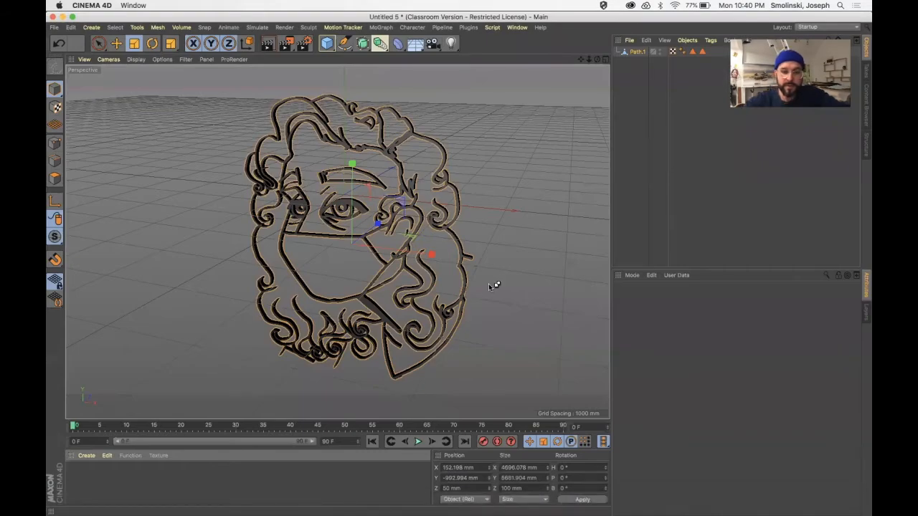
{"action": "key", "text": "super+n"}
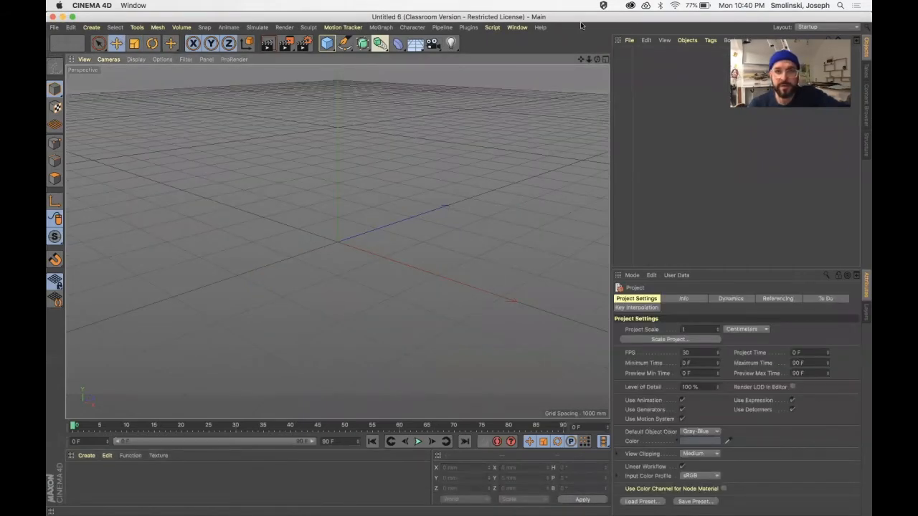
{"action": "left_click_drag", "start_coordinate": [641, 21], "coordinate": [634, 45]}
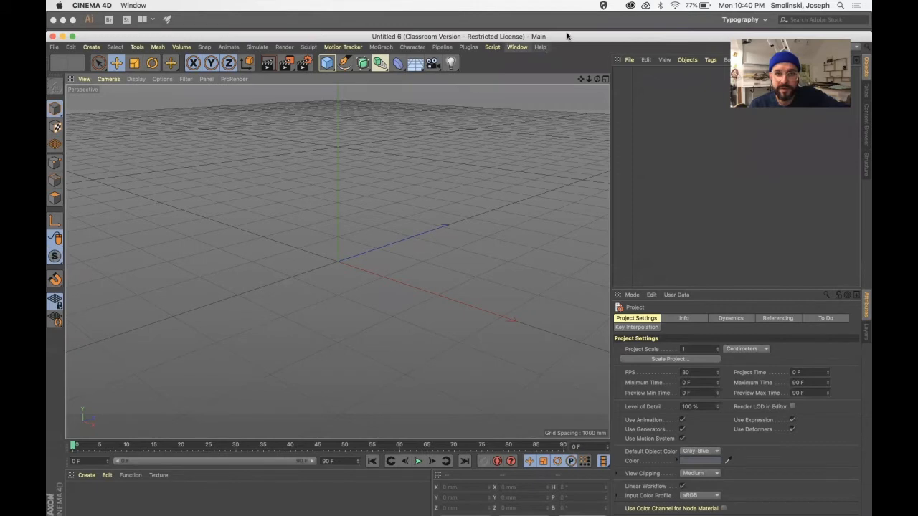
Add a CV-ArtSmart Object from the CV-ArtSmart plugin to the empty scene.
{"action": "left_click", "coordinate": [468, 47]}
{"action": "mouse_move", "coordinate": [475, 79]}
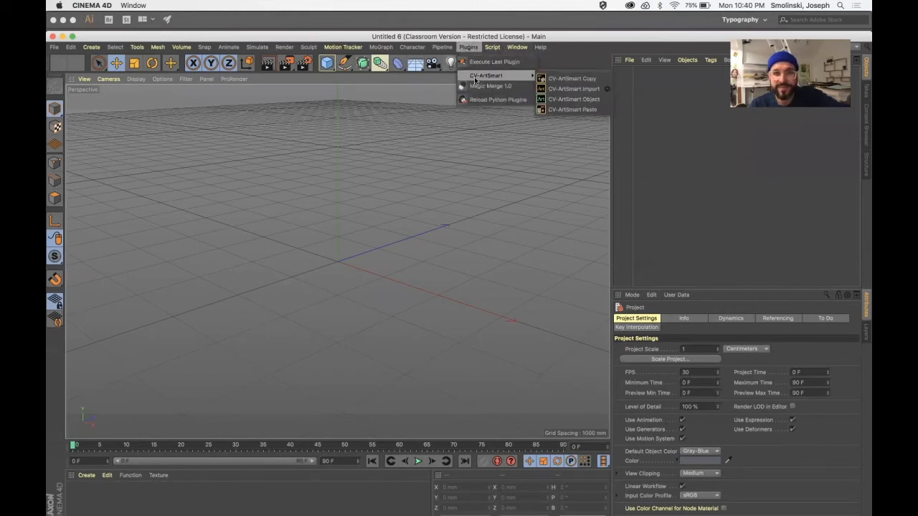
{"action": "left_click", "coordinate": [571, 100]}
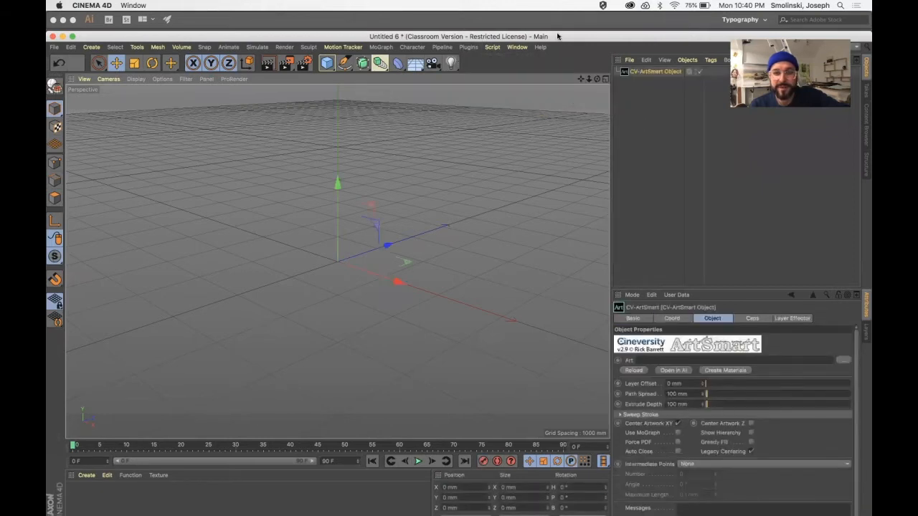
{"action": "left_click_drag", "start_coordinate": [558, 37], "coordinate": [560, 26]}
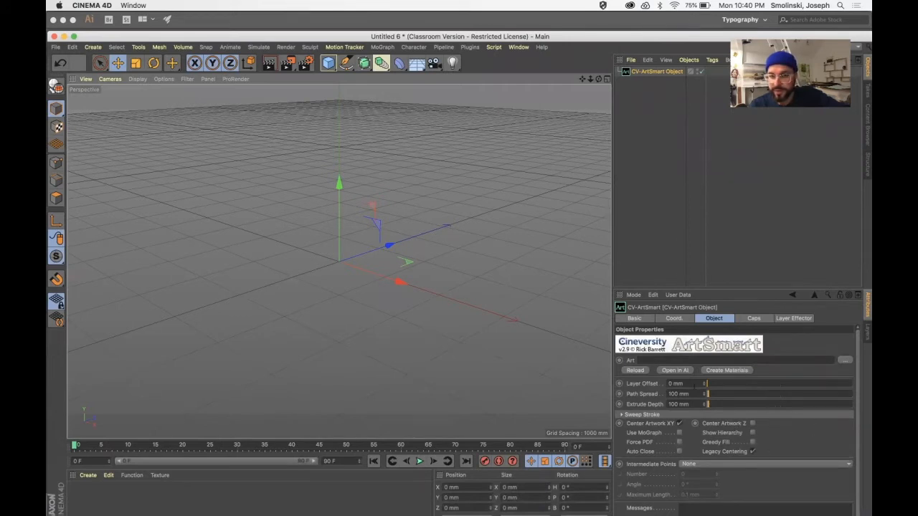
Load LizTest3.ai as the art file of the CV-ArtSmart object.
{"action": "left_click", "coordinate": [844, 360]}
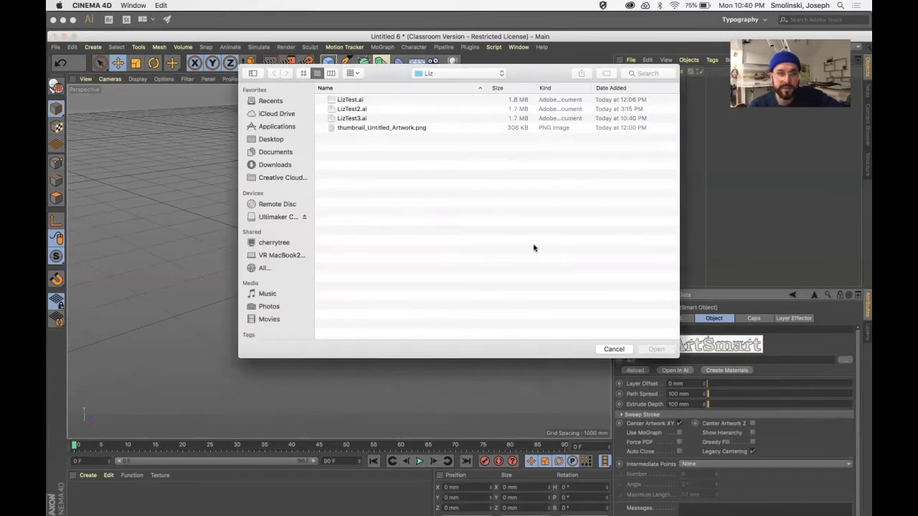
{"action": "left_click", "coordinate": [355, 119]}
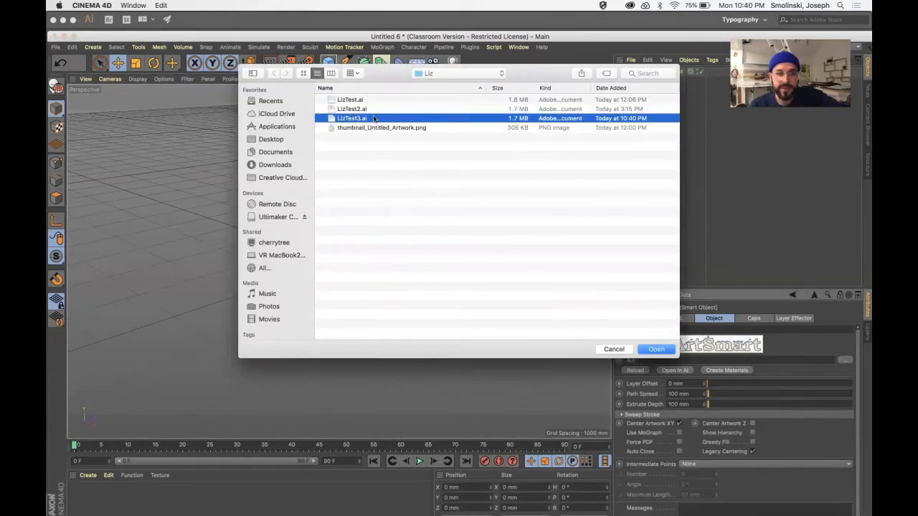
{"action": "left_click", "coordinate": [656, 349]}
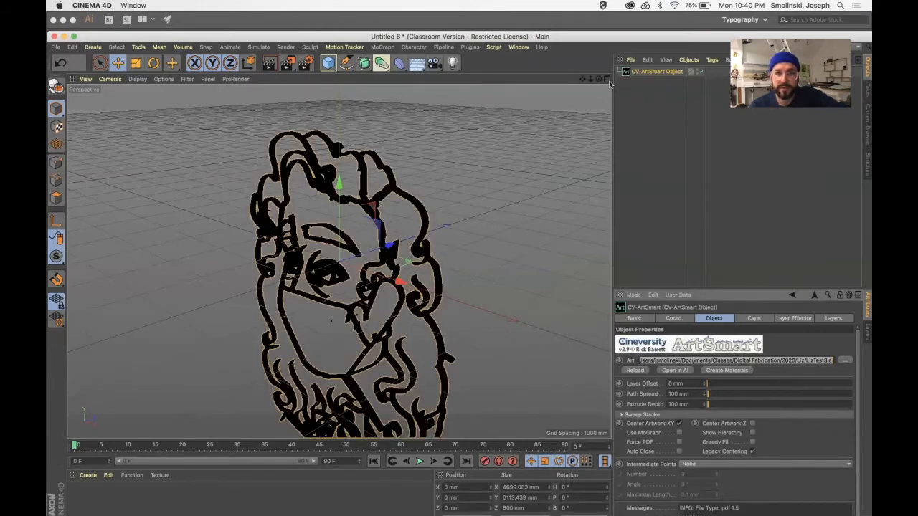
Set the CV-ArtSmart object's Path Spread to 0 mm.
{"action": "left_click_drag", "start_coordinate": [582, 79], "coordinate": [588, 43]}
{"action": "left_click_drag", "start_coordinate": [599, 79], "coordinate": [613, 103]}
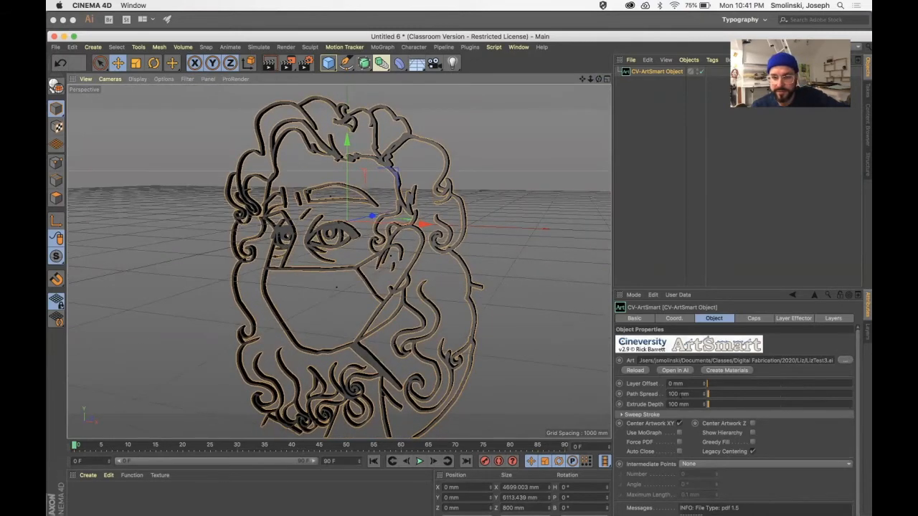
{"action": "left_click_drag", "start_coordinate": [681, 395], "coordinate": [629, 398]}
{"action": "type", "text": "0"}
{"action": "key", "text": "Return"}
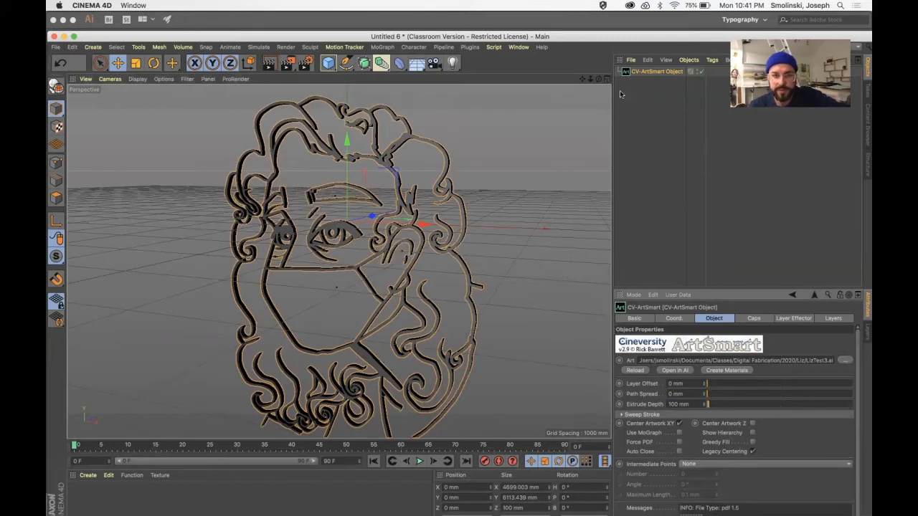
Set the CV-ArtSmart object's Extrude Depth to 150 mm.
{"action": "left_click_drag", "start_coordinate": [599, 79], "coordinate": [370, 96]}
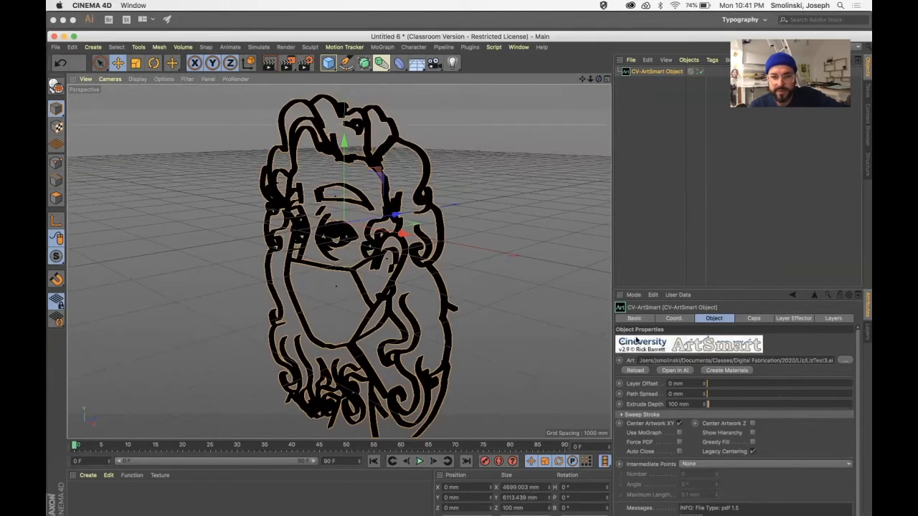
{"action": "double_click", "coordinate": [678, 404]}
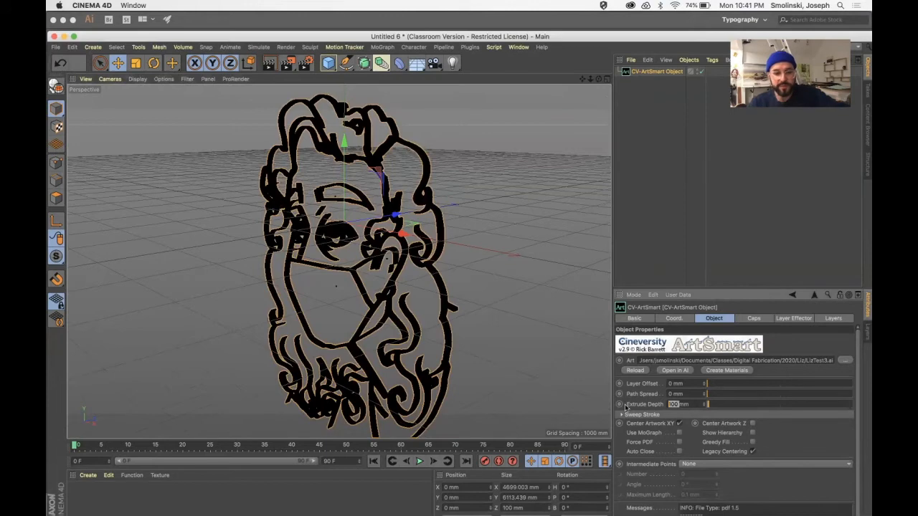
{"action": "type", "text": "150"}
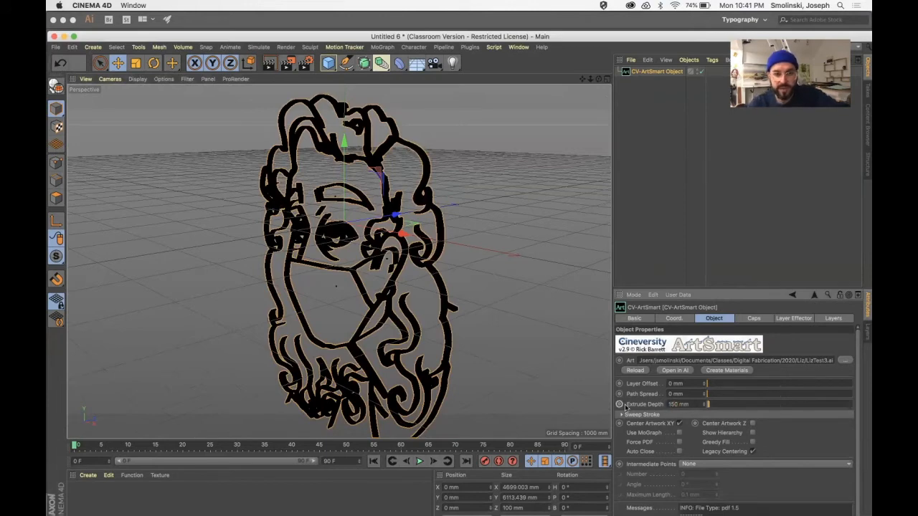
{"action": "key", "text": "Return"}
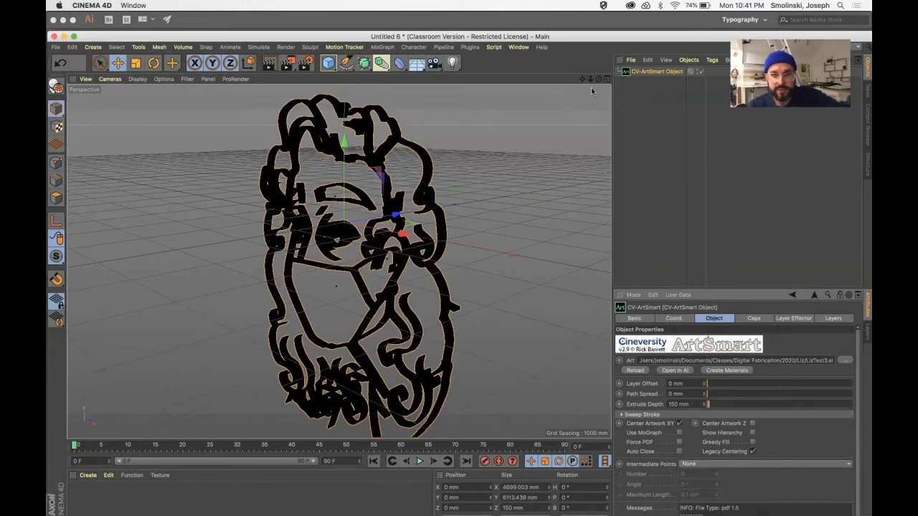
Make the CV-ArtSmart object editable and expand its hierarchy down to the extruded paths inside every Path null of Layer 1.
{"action": "left_click_drag", "start_coordinate": [600, 79], "coordinate": [571, 82]}
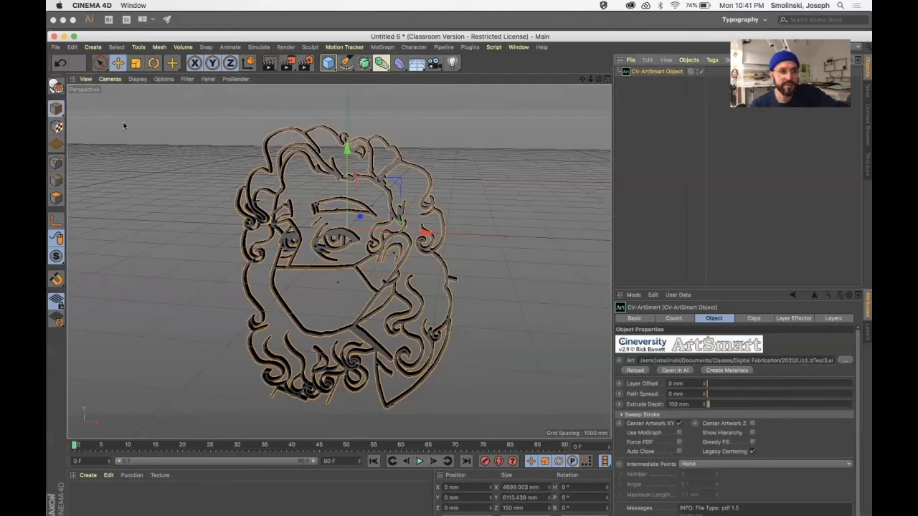
{"action": "left_click", "coordinate": [56, 86]}
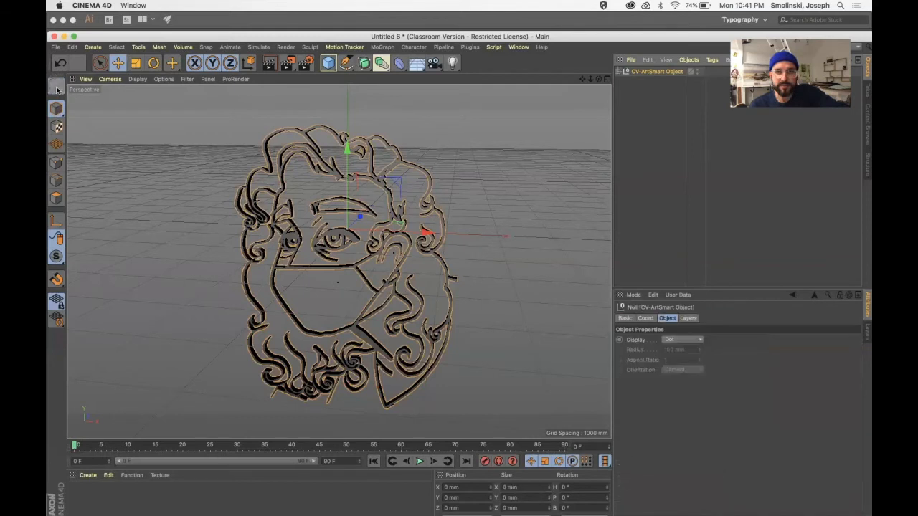
{"action": "left_click", "coordinate": [618, 73]}
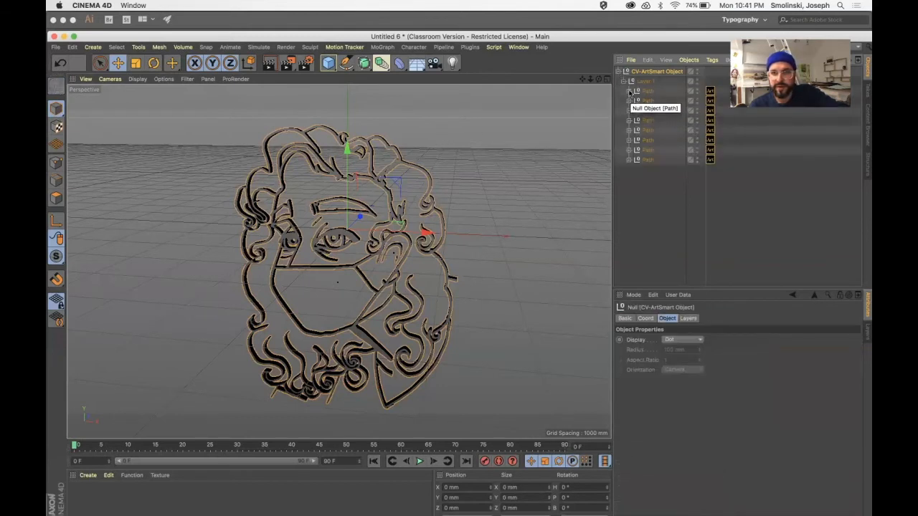
{"action": "left_click", "coordinate": [629, 91]}
{"action": "left_click", "coordinate": [629, 111]}
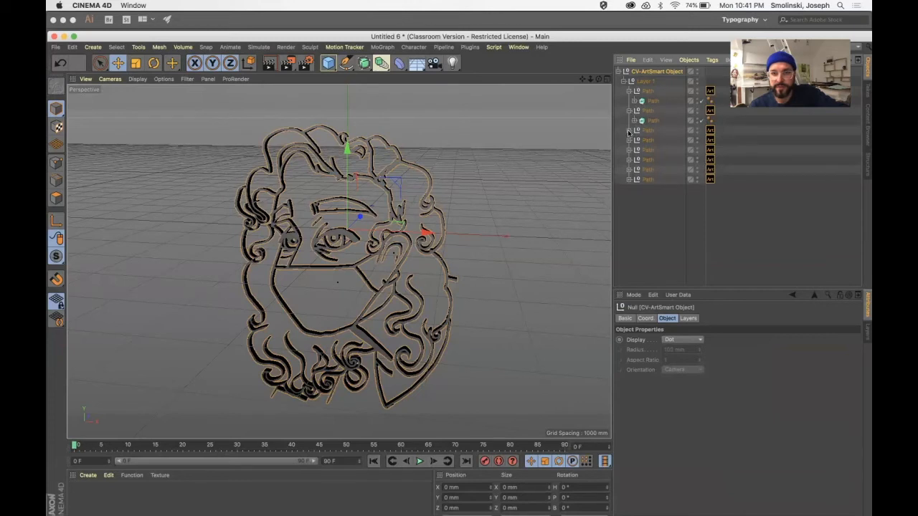
{"action": "left_click", "coordinate": [629, 130]}
{"action": "left_click", "coordinate": [629, 150]}
{"action": "left_click", "coordinate": [629, 169]}
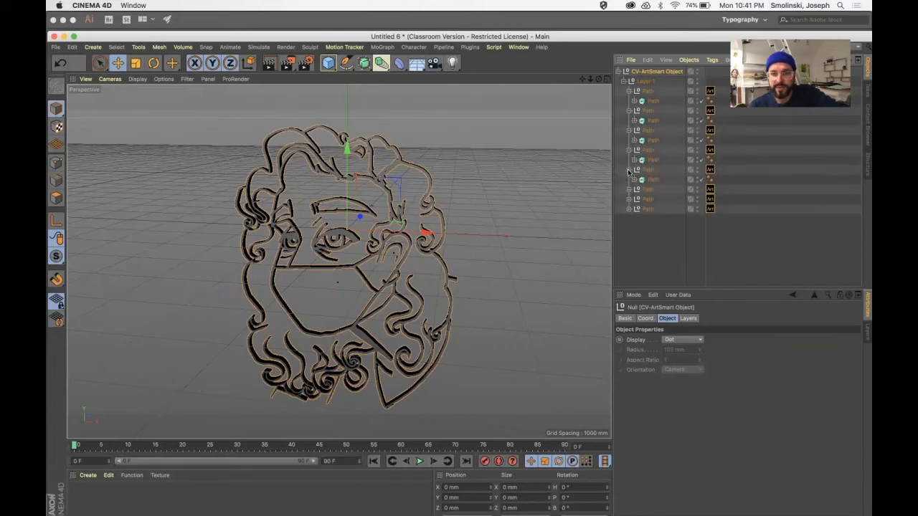
{"action": "left_click", "coordinate": [629, 189]}
{"action": "left_click", "coordinate": [629, 209]}
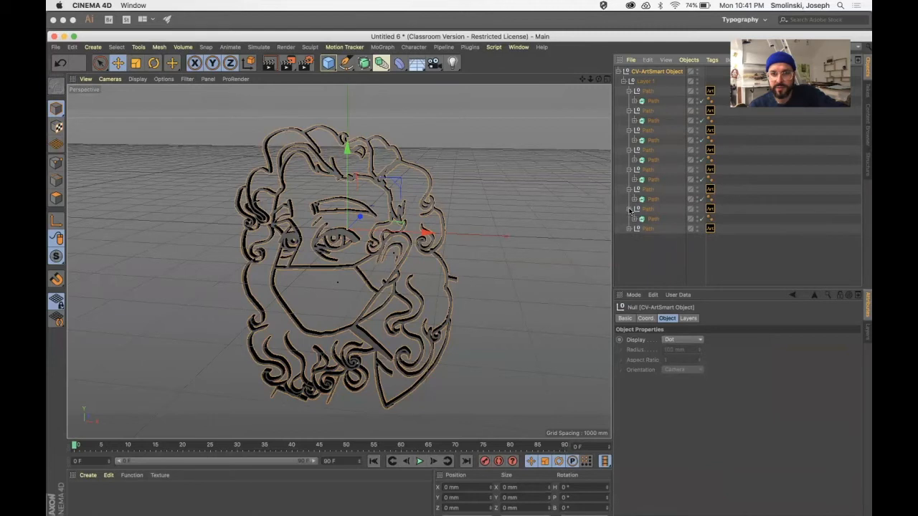
{"action": "left_click", "coordinate": [629, 228]}
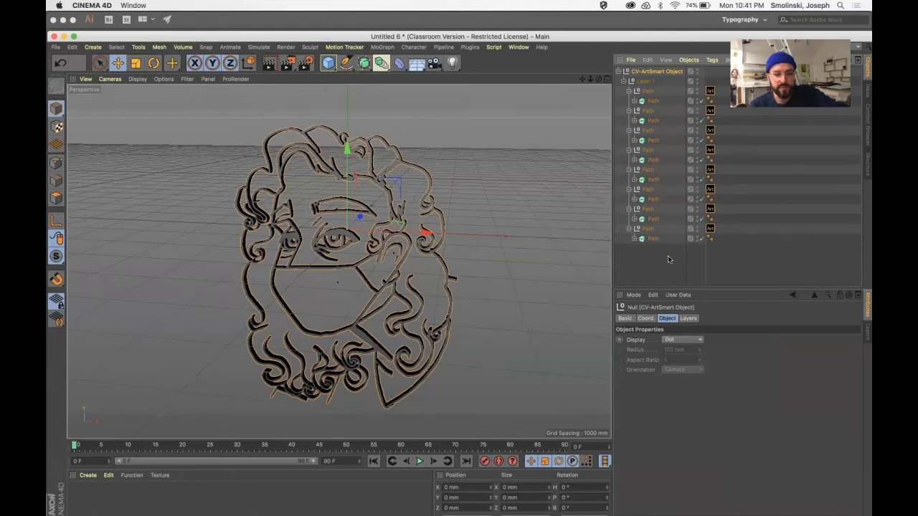
Select the eight extruded Path objects inside the Path nulls and merge them with Connect Objects + Delete.
{"action": "left_click", "coordinate": [653, 102]}
{"action": "left_click", "coordinate": [654, 121], "text": "shift"}
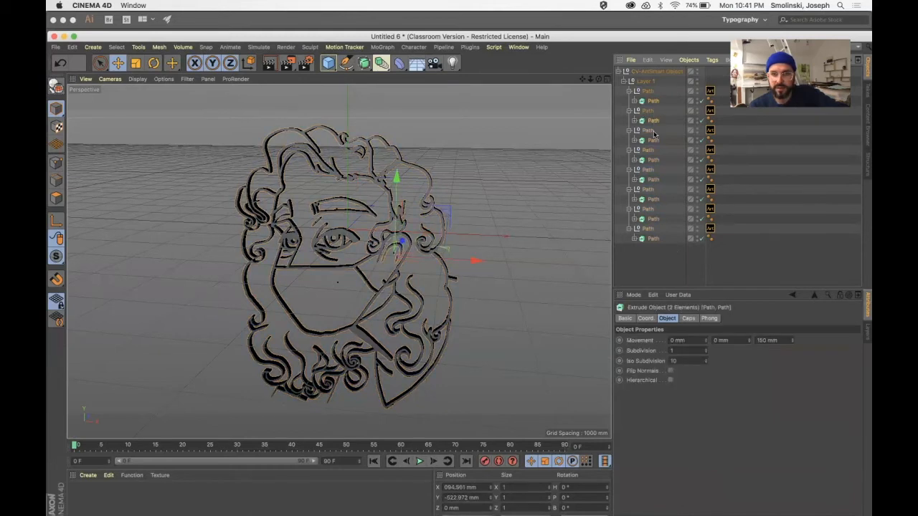
{"action": "left_click", "coordinate": [653, 141], "text": "shift"}
{"action": "left_click", "coordinate": [653, 160], "text": "shift"}
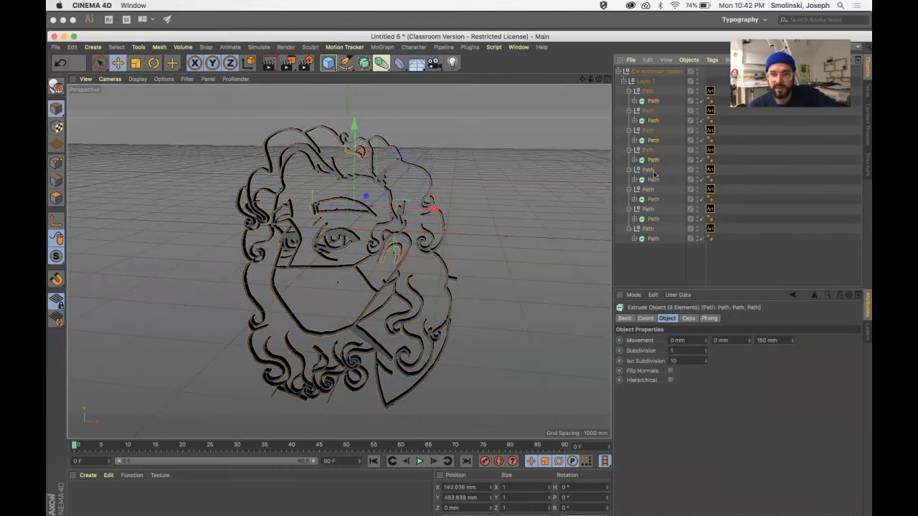
{"action": "left_click", "coordinate": [653, 179], "text": "shift"}
{"action": "left_click", "coordinate": [657, 200], "text": "shift"}
{"action": "left_click", "coordinate": [657, 219], "text": "shift"}
{"action": "left_click", "coordinate": [654, 240], "text": "shift"}
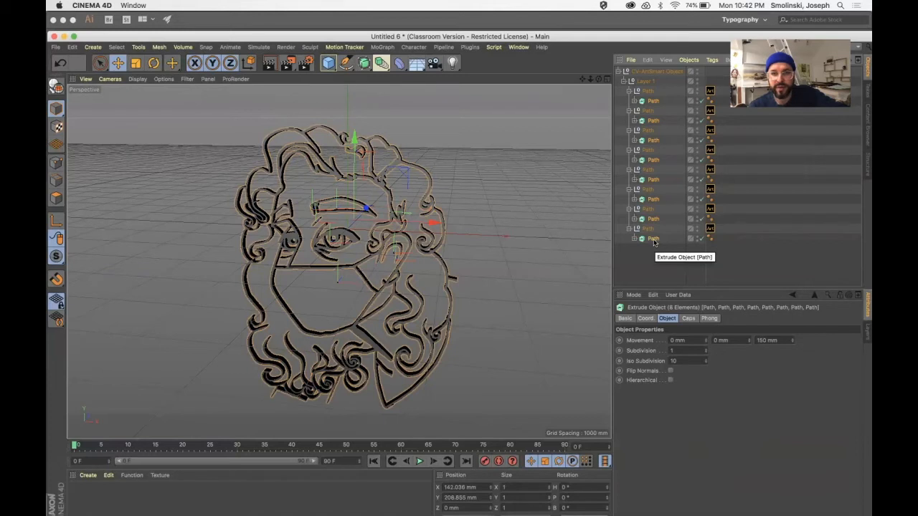
{"action": "left_click", "coordinate": [157, 48]}
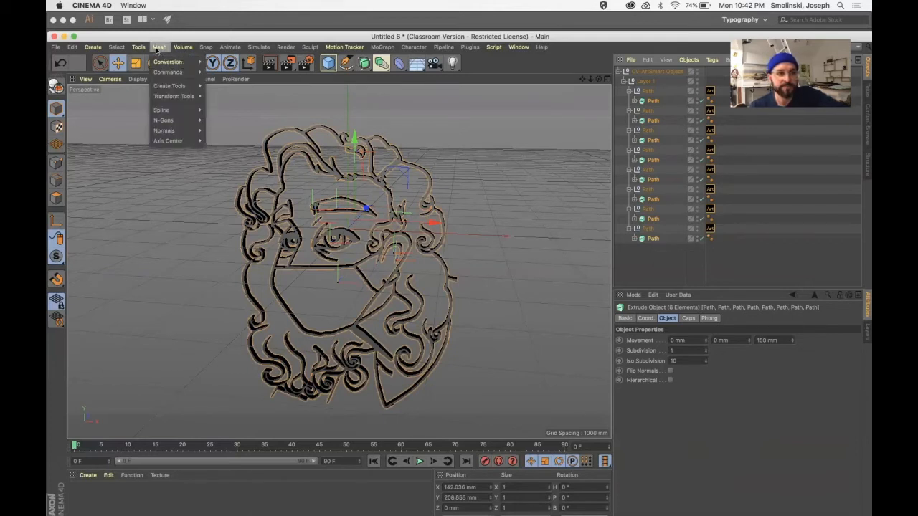
{"action": "mouse_move", "coordinate": [158, 63]}
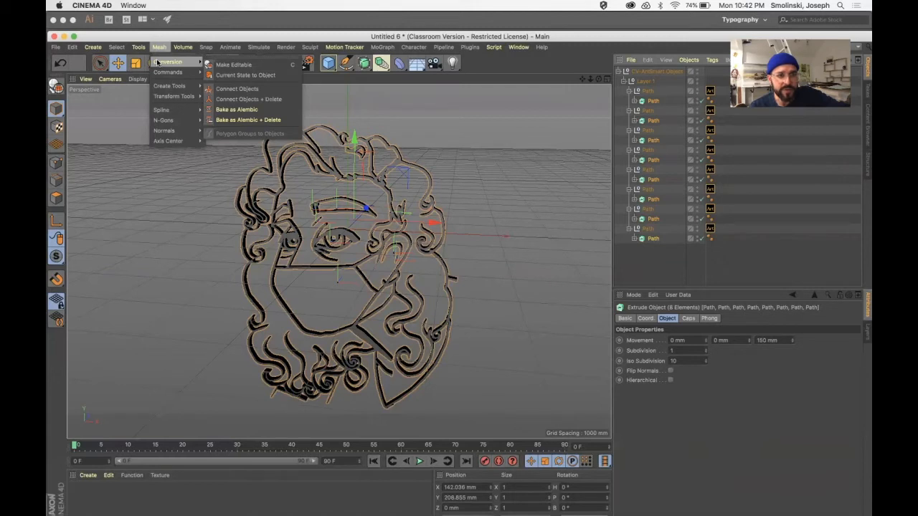
{"action": "left_click", "coordinate": [268, 99]}
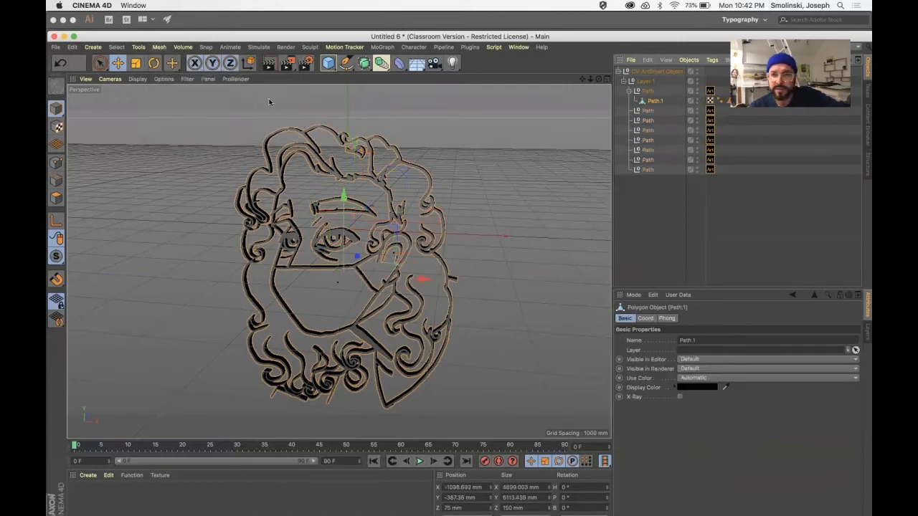
Move the merged Path.1 object out of the hierarchy to the top level and delete the leftover CV-ArtSmart Object.
{"action": "left_click_drag", "start_coordinate": [643, 102], "coordinate": [631, 194]}
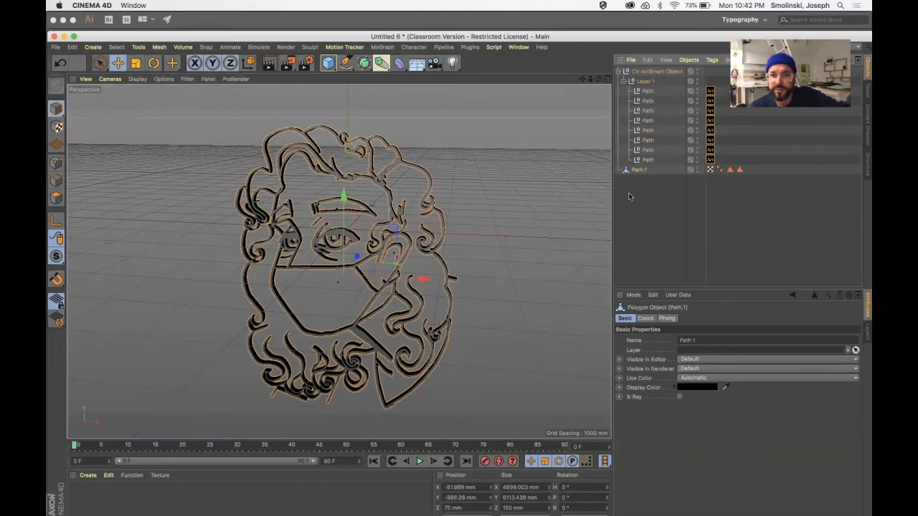
{"action": "left_click", "coordinate": [647, 160]}
{"action": "left_click", "coordinate": [647, 73]}
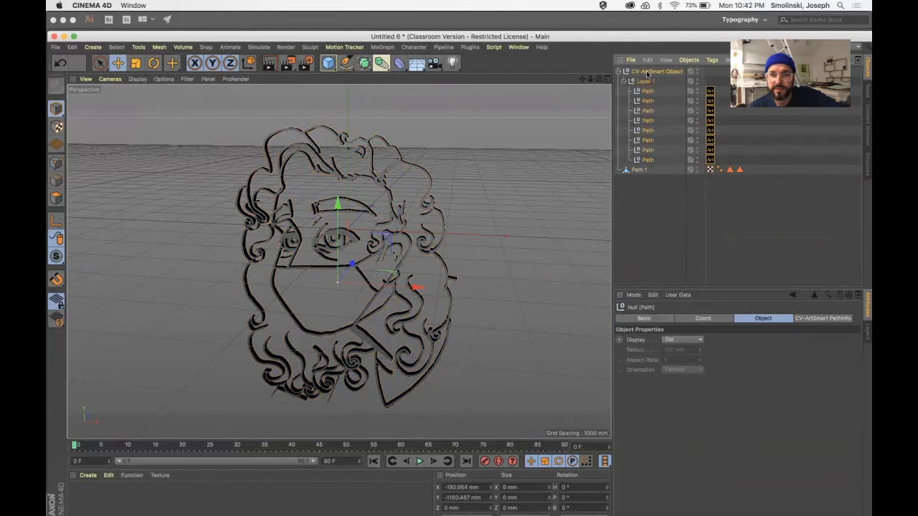
{"action": "key", "text": "Delete"}
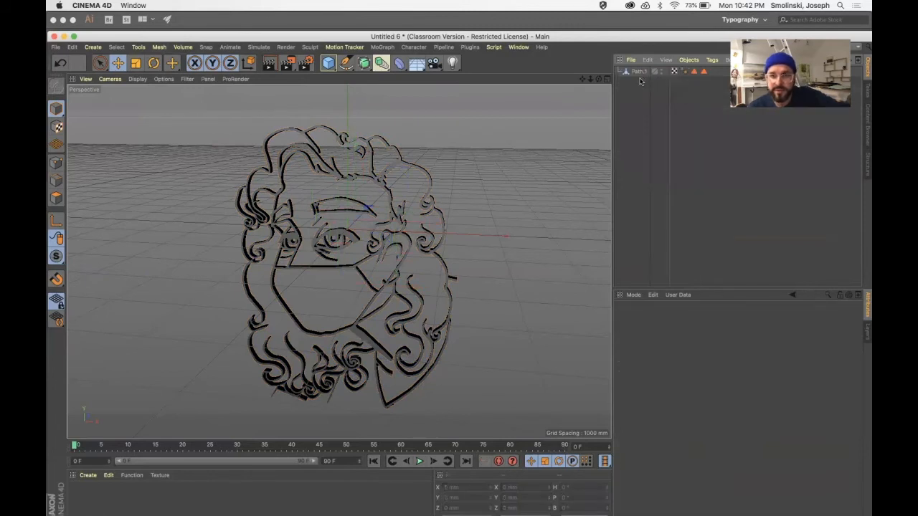
Rename the merged polygon object as LizDrawing.
{"action": "left_click", "coordinate": [636, 72]}
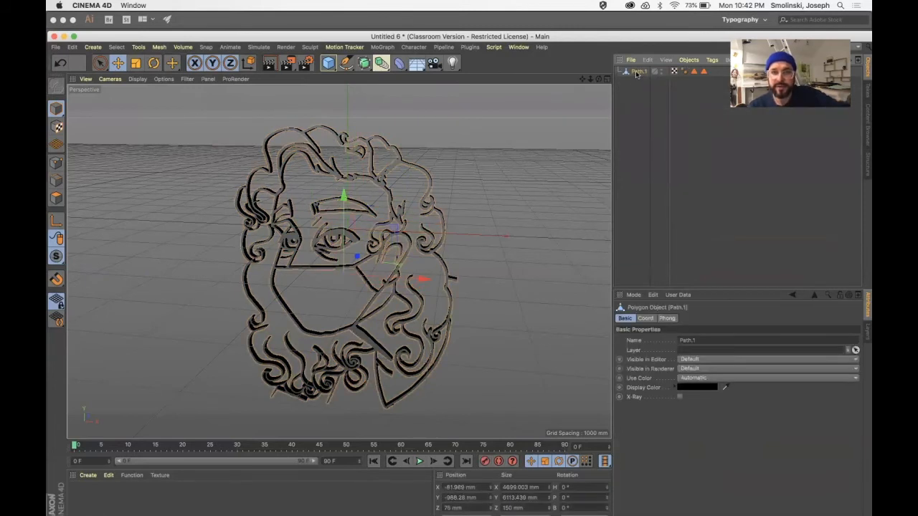
{"action": "double_click", "coordinate": [637, 72]}
{"action": "type", "text": "LizDrawing"}
{"action": "left_click", "coordinate": [644, 104]}
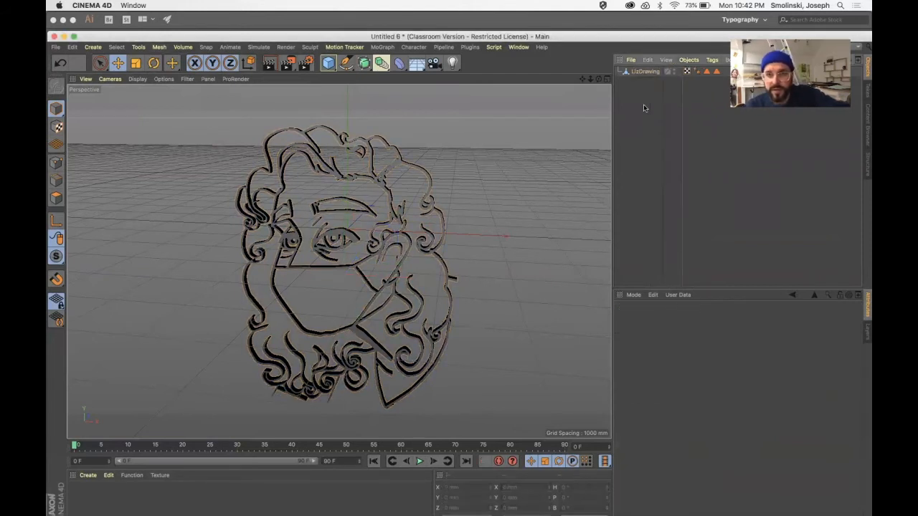
Rotate LizDrawing to lie flat by setting its pitch rotation to -90°.
{"action": "left_click", "coordinate": [643, 71]}
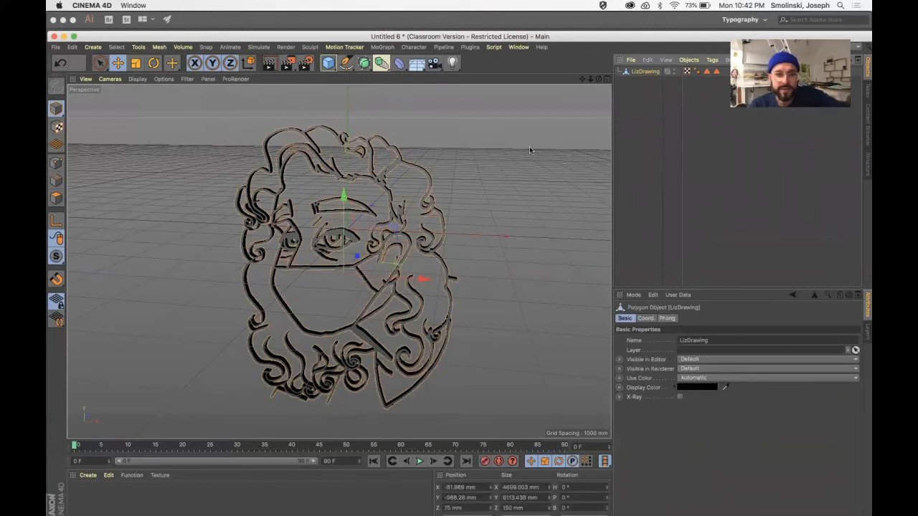
{"action": "mouse_move", "coordinate": [599, 79]}
{"action": "left_mouse_down"}
{"action": "mouse_move", "coordinate": [620, 89]}
{"action": "mouse_move", "coordinate": [599, 81]}
{"action": "left_mouse_up"}
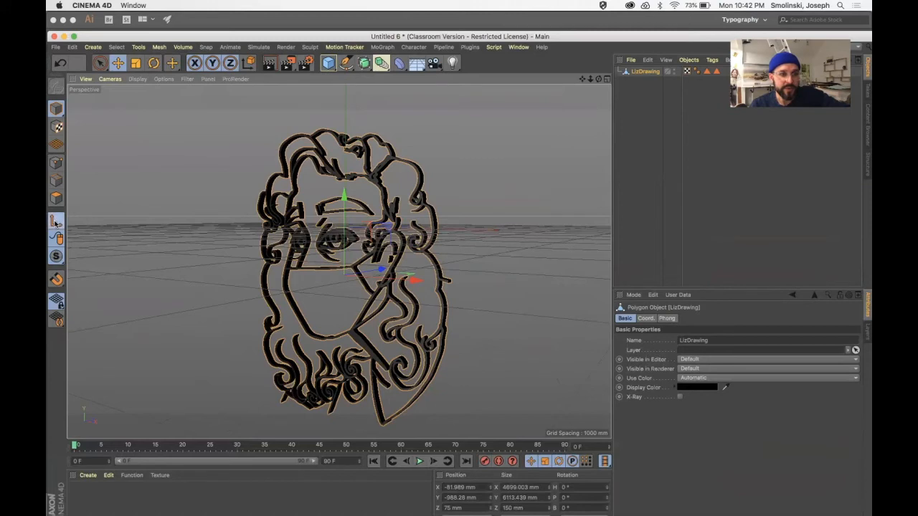
{"action": "left_click", "coordinate": [153, 63]}
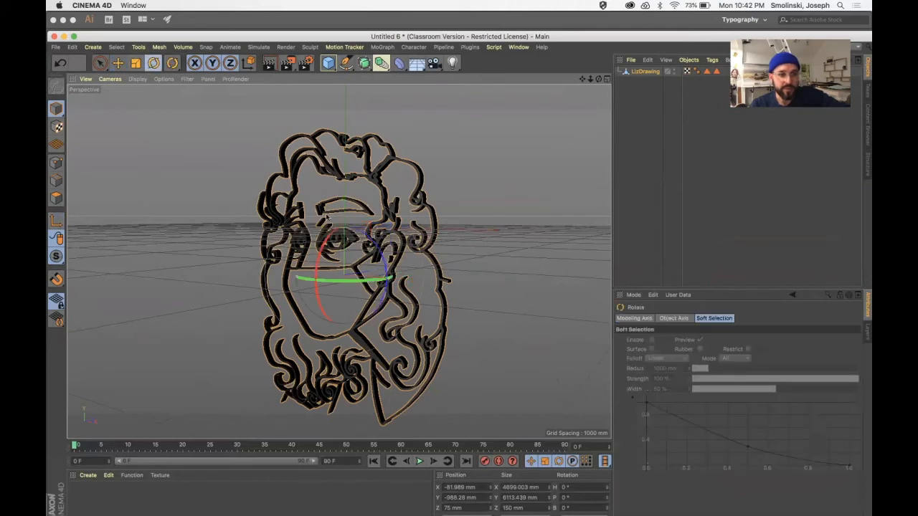
{"action": "left_click_drag", "start_coordinate": [318, 260], "coordinate": [348, 214]}
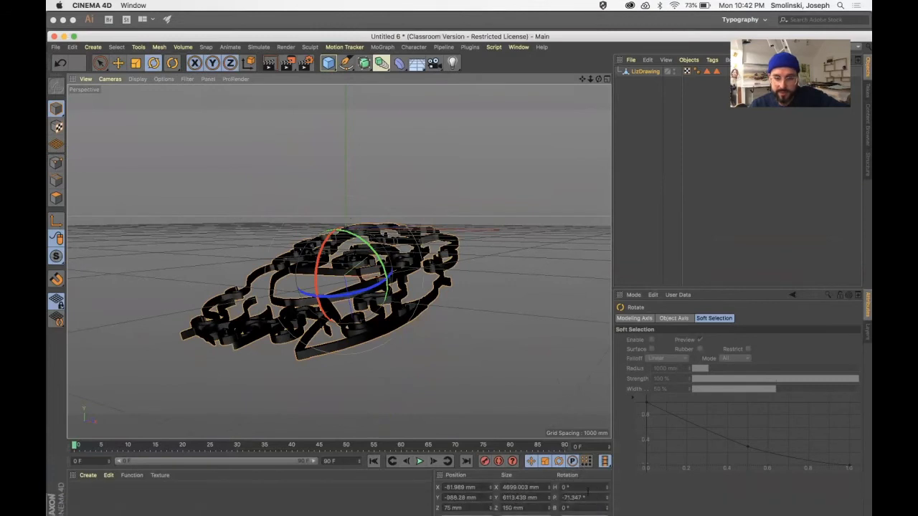
{"action": "double_click", "coordinate": [574, 497]}
{"action": "type", "text": "-90"}
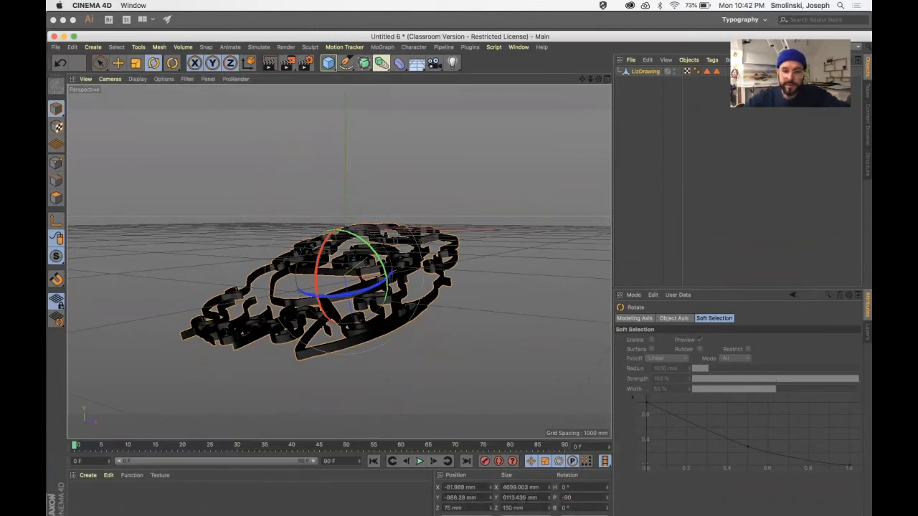
{"action": "key", "text": "Return"}
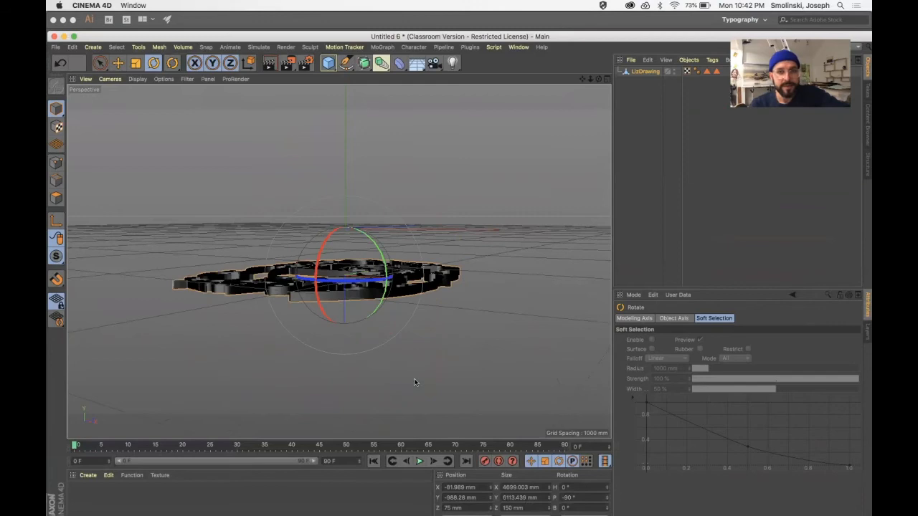
Reset the pitch of LizDrawing's axis to 0° in axis mode without turning the geometry, and leave axis mode with the Move tool active.
{"action": "left_click_drag", "start_coordinate": [599, 79], "coordinate": [621, 122]}
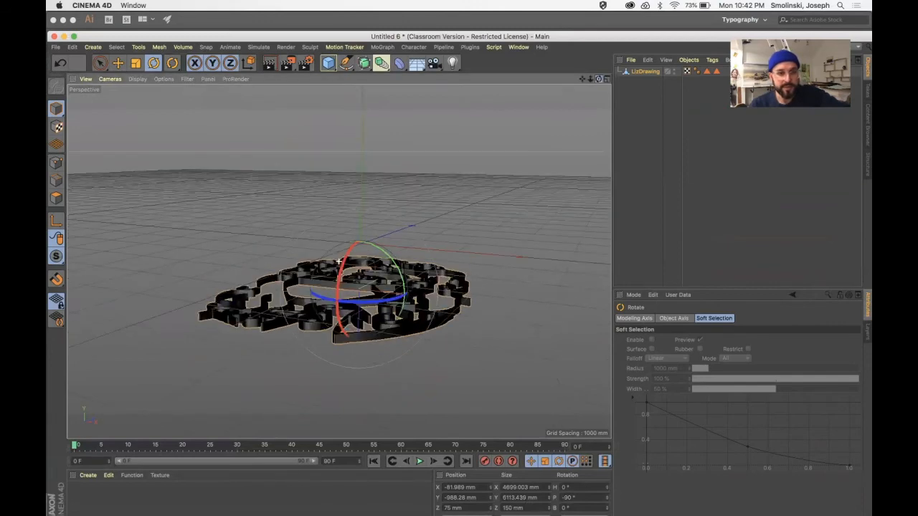
{"action": "left_click", "coordinate": [56, 224]}
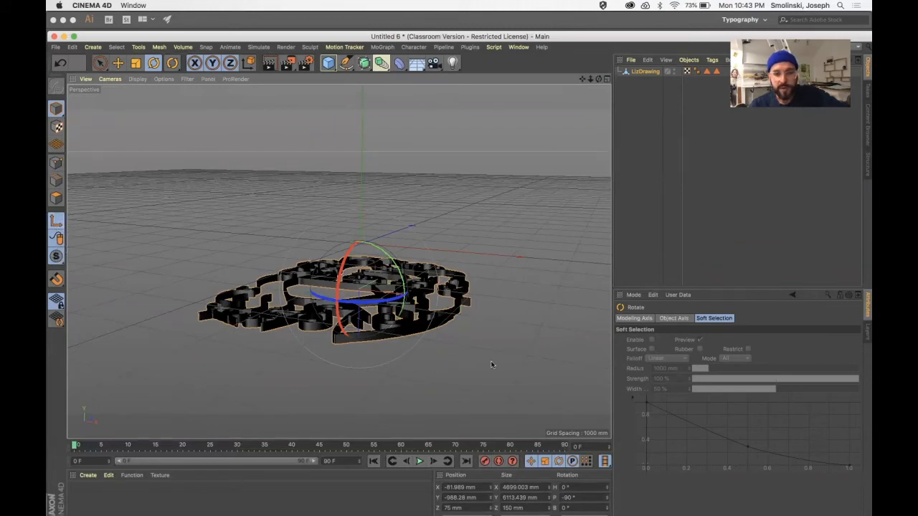
{"action": "left_click_drag", "start_coordinate": [582, 497], "coordinate": [500, 497]}
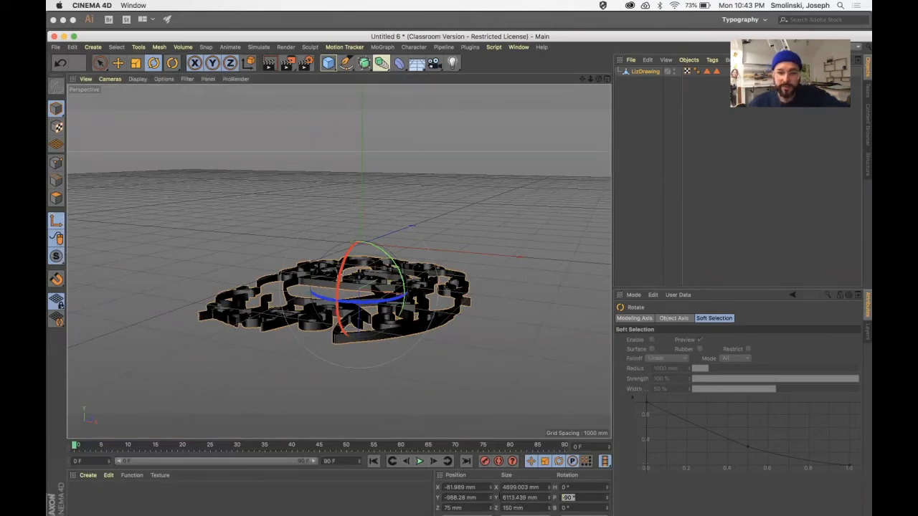
{"action": "type", "text": "0"}
{"action": "key", "text": "Return"}
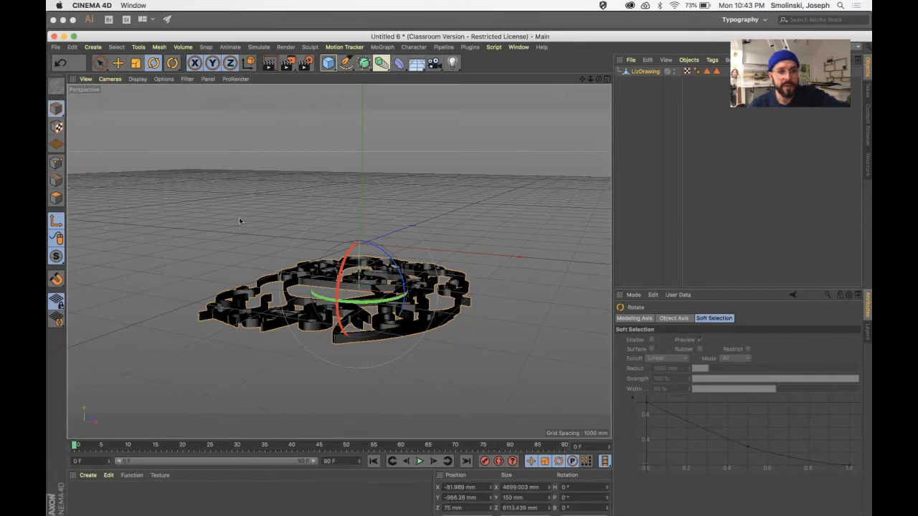
{"action": "left_click", "coordinate": [117, 62]}
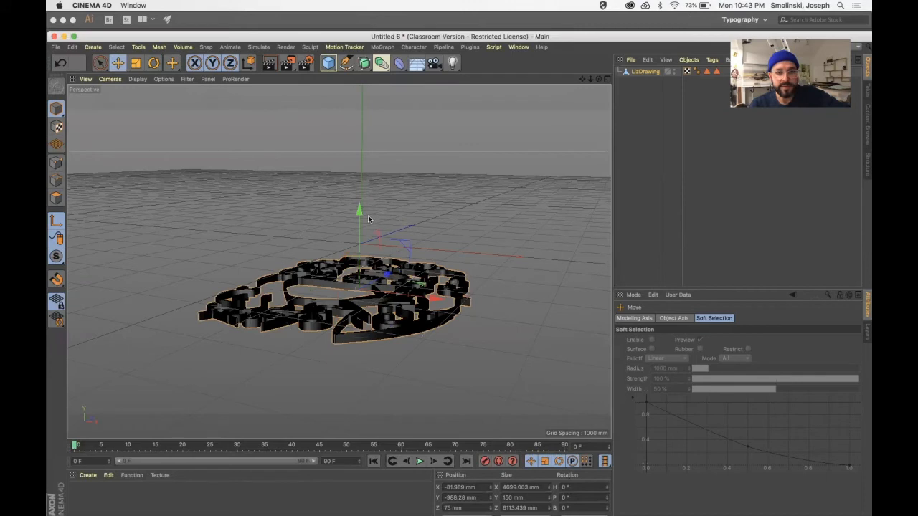
{"action": "left_click", "coordinate": [57, 223]}
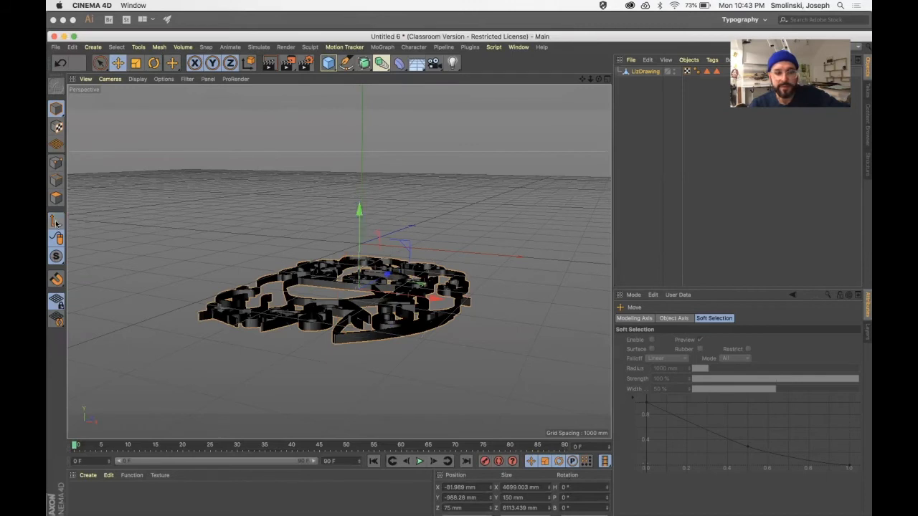
Raise LizDrawing vertically in the front view until it rests just above the ground plane, at a Y position of about 78 mm.
{"action": "left_click", "coordinate": [607, 79]}
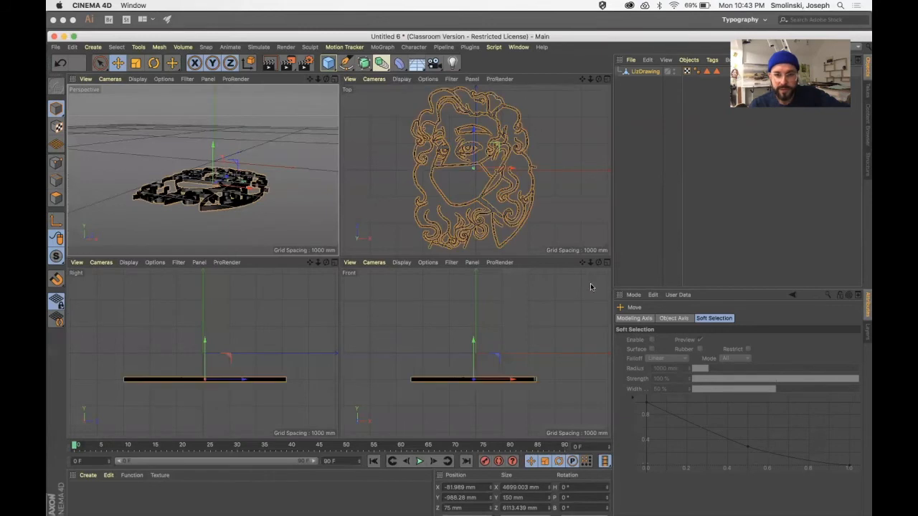
{"action": "left_click_drag", "start_coordinate": [589, 263], "coordinate": [582, 263]}
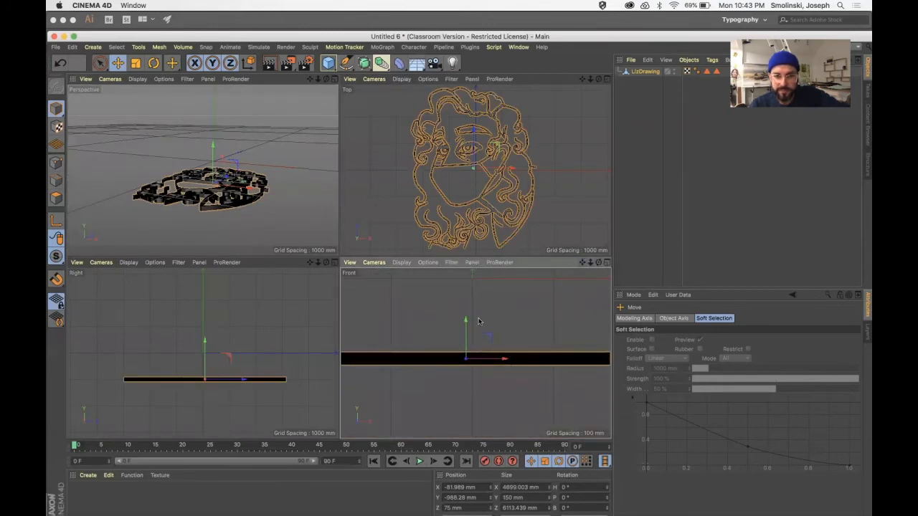
{"action": "left_click_drag", "start_coordinate": [466, 317], "coordinate": [466, 229]}
{"action": "left_click_drag", "start_coordinate": [466, 271], "coordinate": [467, 271]}
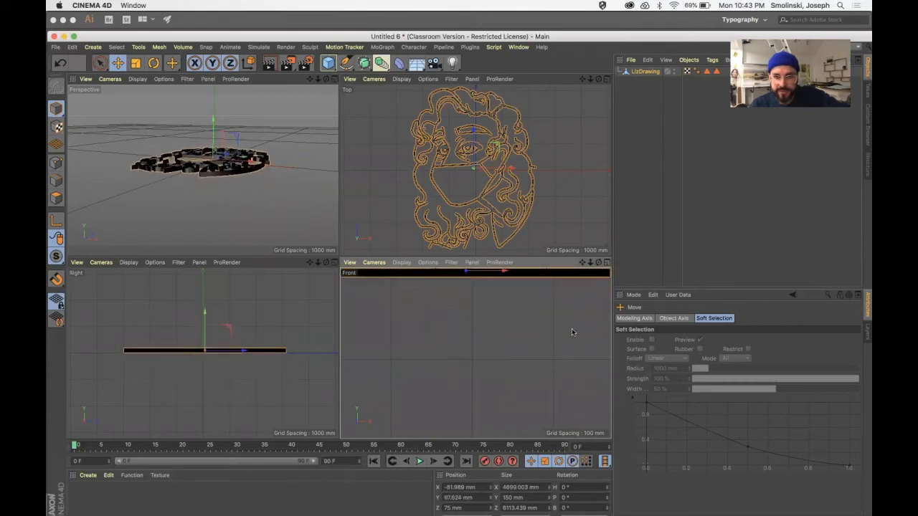
{"action": "left_click", "coordinate": [607, 263]}
{"action": "left_click_drag", "start_coordinate": [582, 79], "coordinate": [570, 245]}
{"action": "left_click_drag", "start_coordinate": [591, 79], "coordinate": [670, 79]}
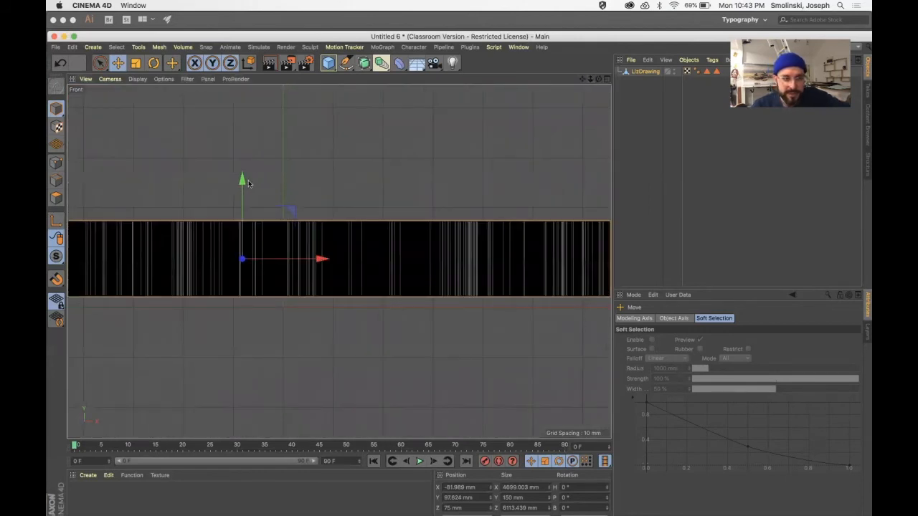
{"action": "left_click_drag", "start_coordinate": [242, 180], "coordinate": [241, 190]}
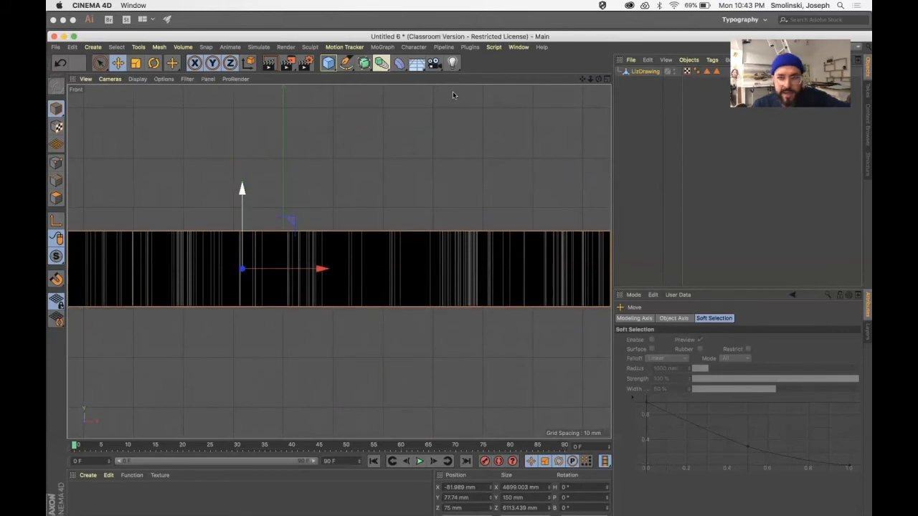
Start an STL export of LizDrawing and choose the drawing's project folder inside 2020 as the destination.
{"action": "left_click", "coordinate": [606, 80]}
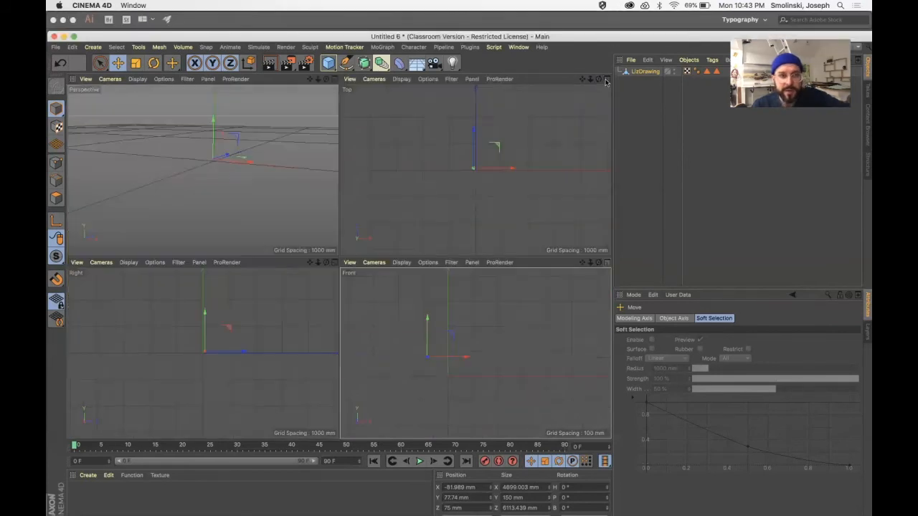
{"action": "left_click", "coordinate": [334, 80]}
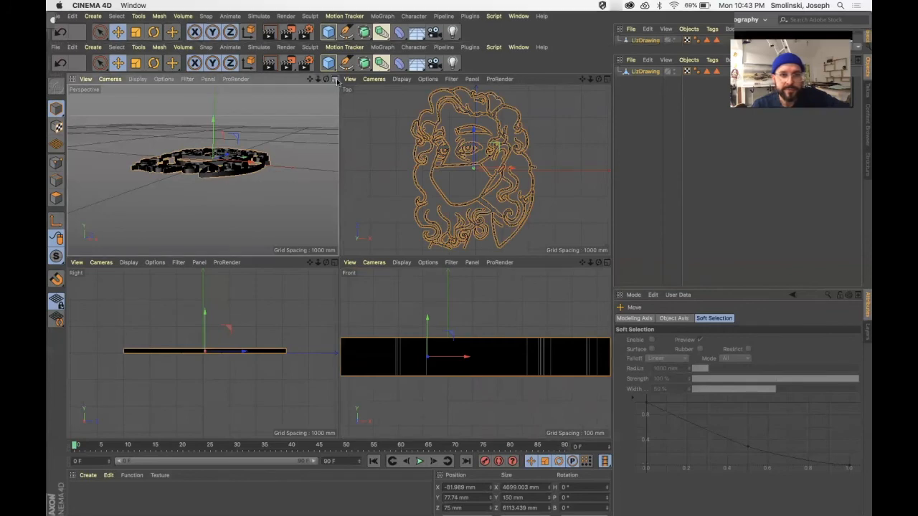
{"action": "left_click_drag", "start_coordinate": [402, 215], "coordinate": [339, 261], "text": "alt"}
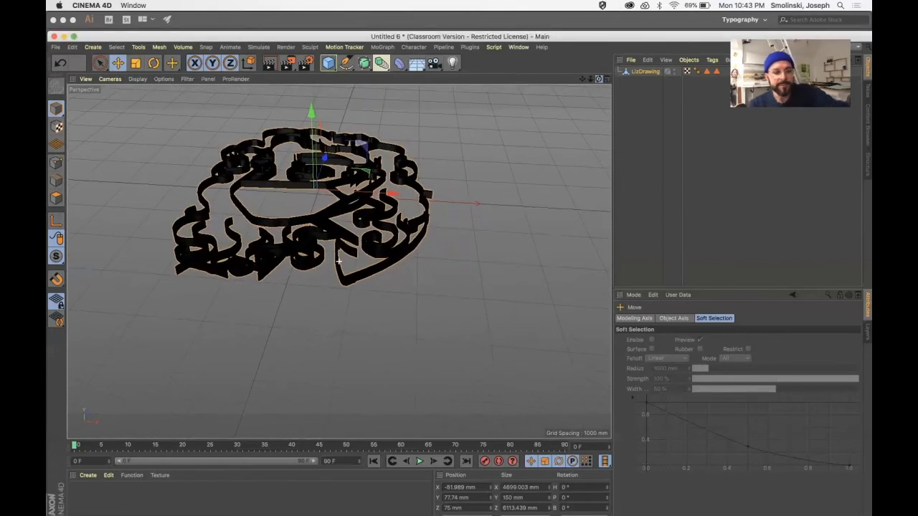
{"action": "left_click", "coordinate": [55, 47]}
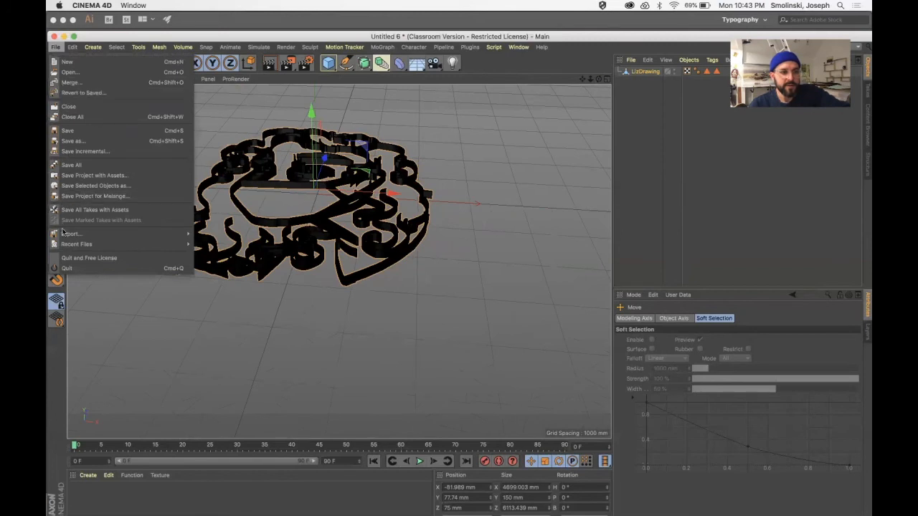
{"action": "mouse_move", "coordinate": [63, 233]}
{"action": "left_click", "coordinate": [206, 336]}
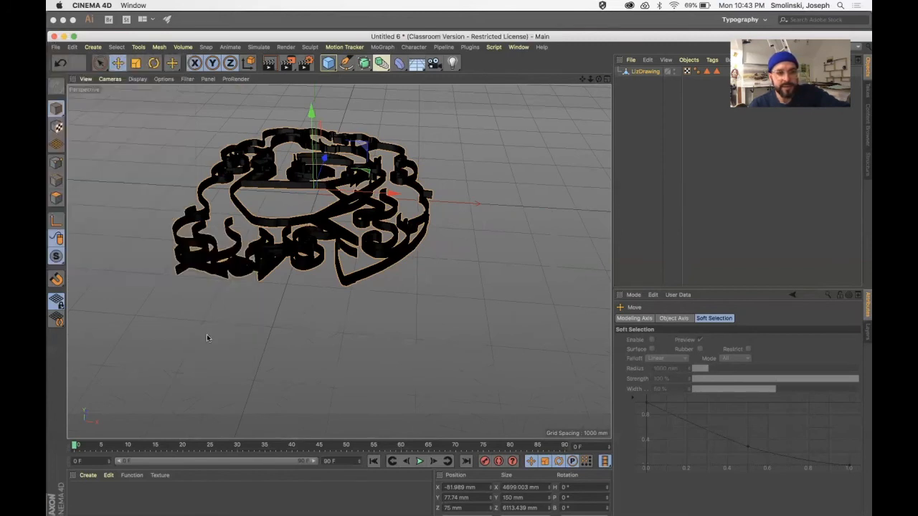
{"action": "left_click", "coordinate": [458, 139]}
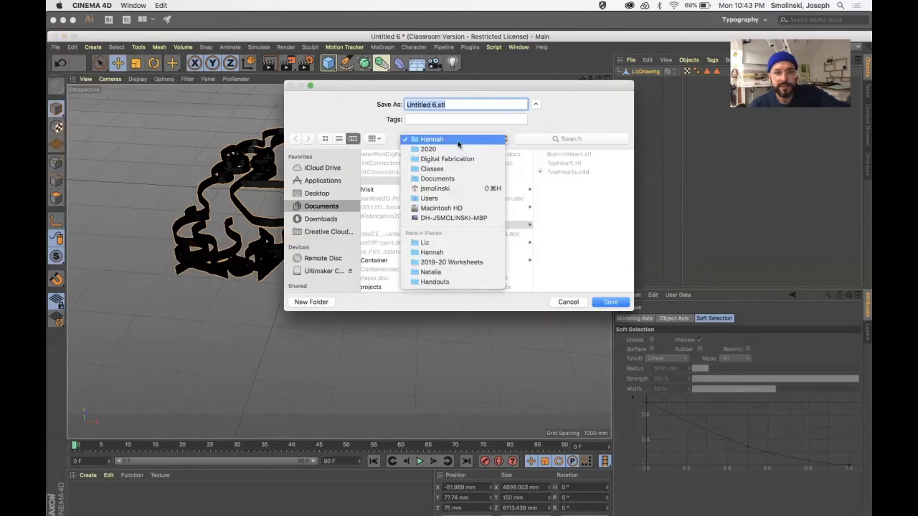
{"action": "left_click", "coordinate": [445, 148]}
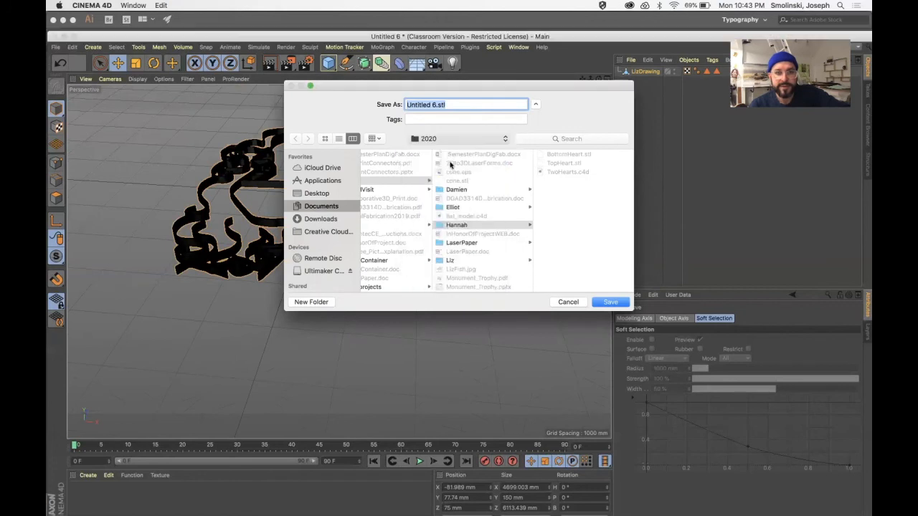
{"action": "left_click", "coordinate": [556, 260]}
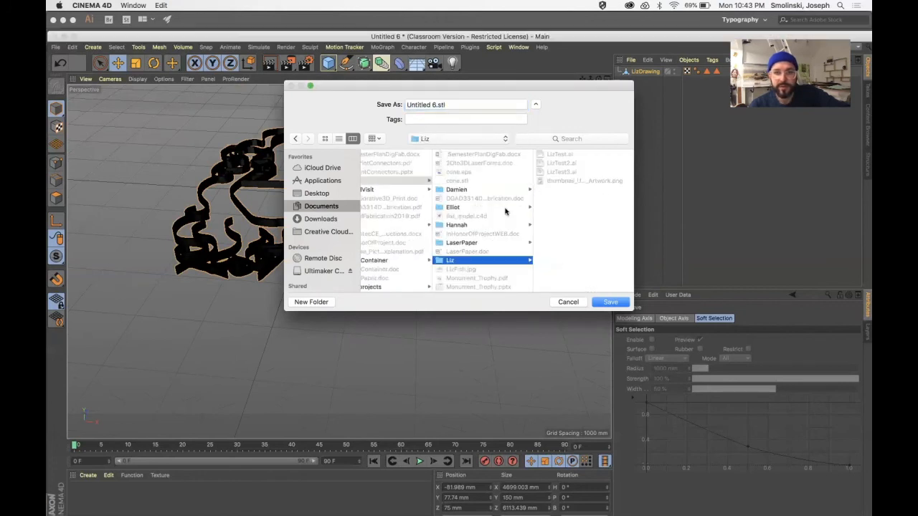
Name the export file LizDrawing.stl and complete the STL export at scale 1 in millimeters.
{"action": "triple_click", "coordinate": [435, 105]}
{"action": "type", "text": "LizDrawing"}
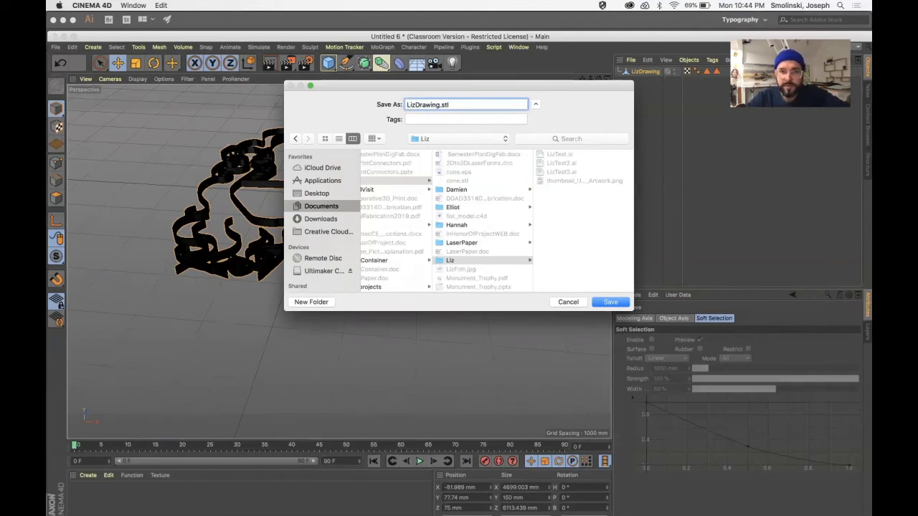
{"action": "key", "text": "Return"}
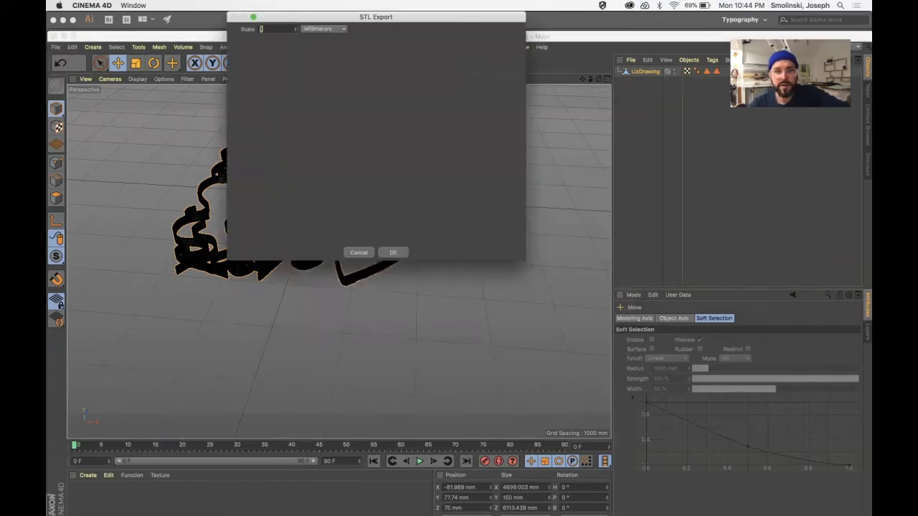
{"action": "left_click", "coordinate": [393, 252]}
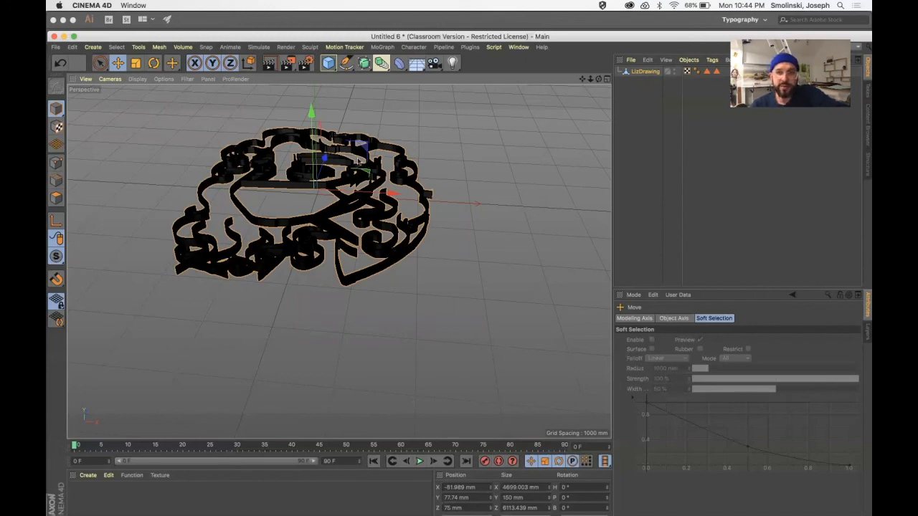
{"action": "left_click_drag", "start_coordinate": [599, 78], "coordinate": [582, 82]}
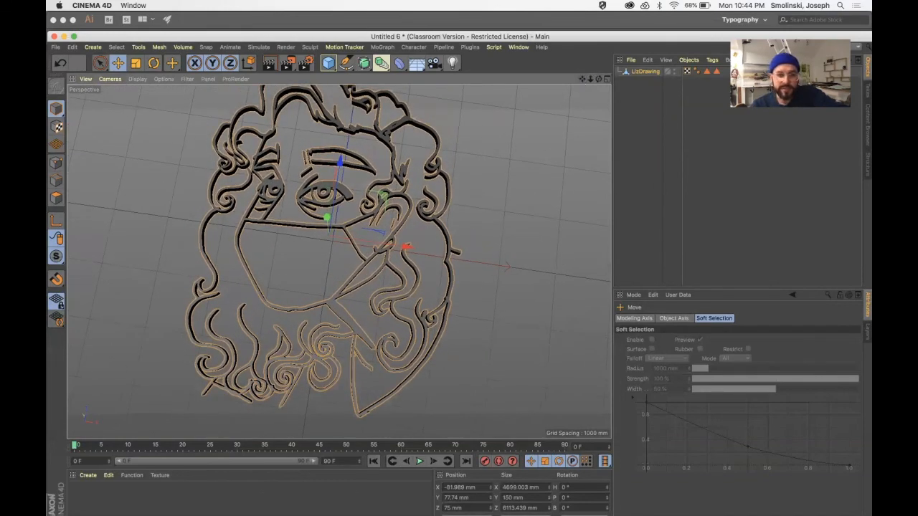
{"action": "mouse_move", "coordinate": [309, 506]}
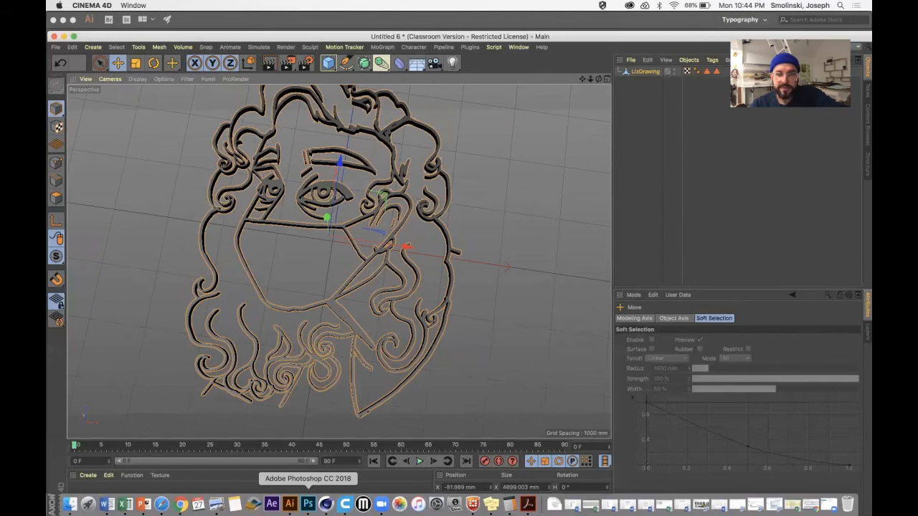